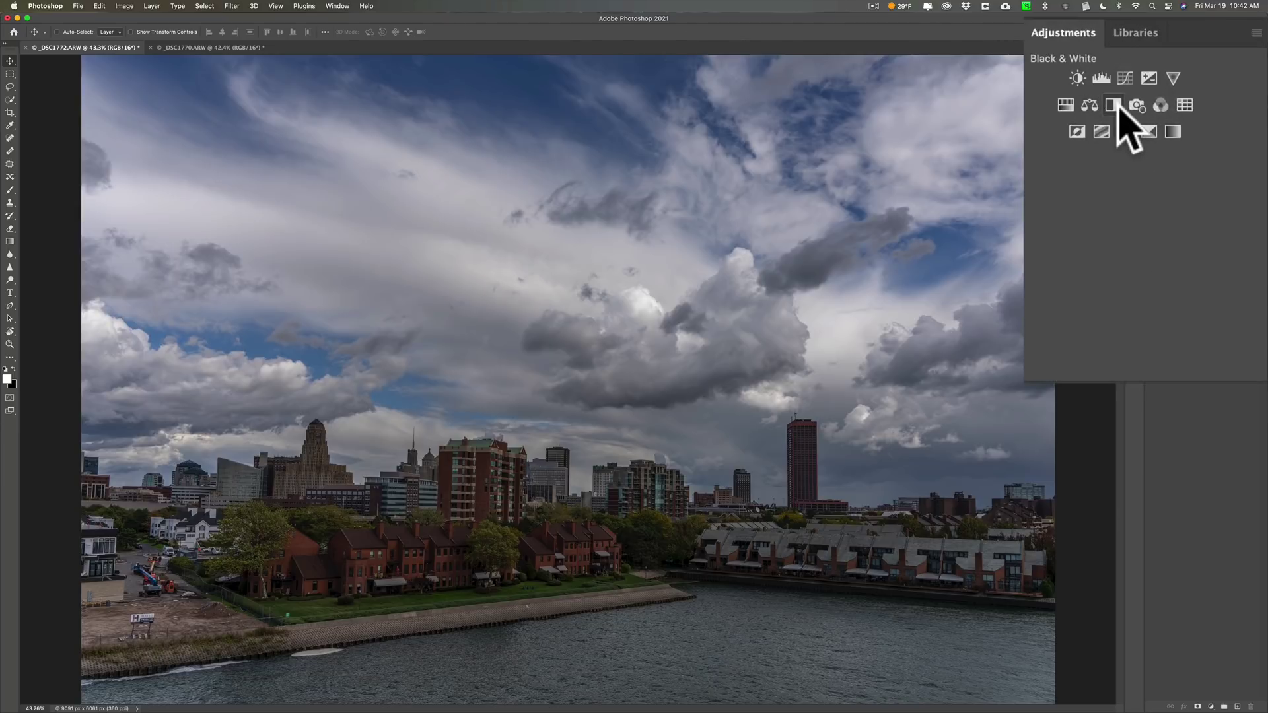
Add a Black & White layer: Blues -39, Cyans -5, Yellows 150, Greens -15, Reds 141, Magentas 58.
click(1116, 105)
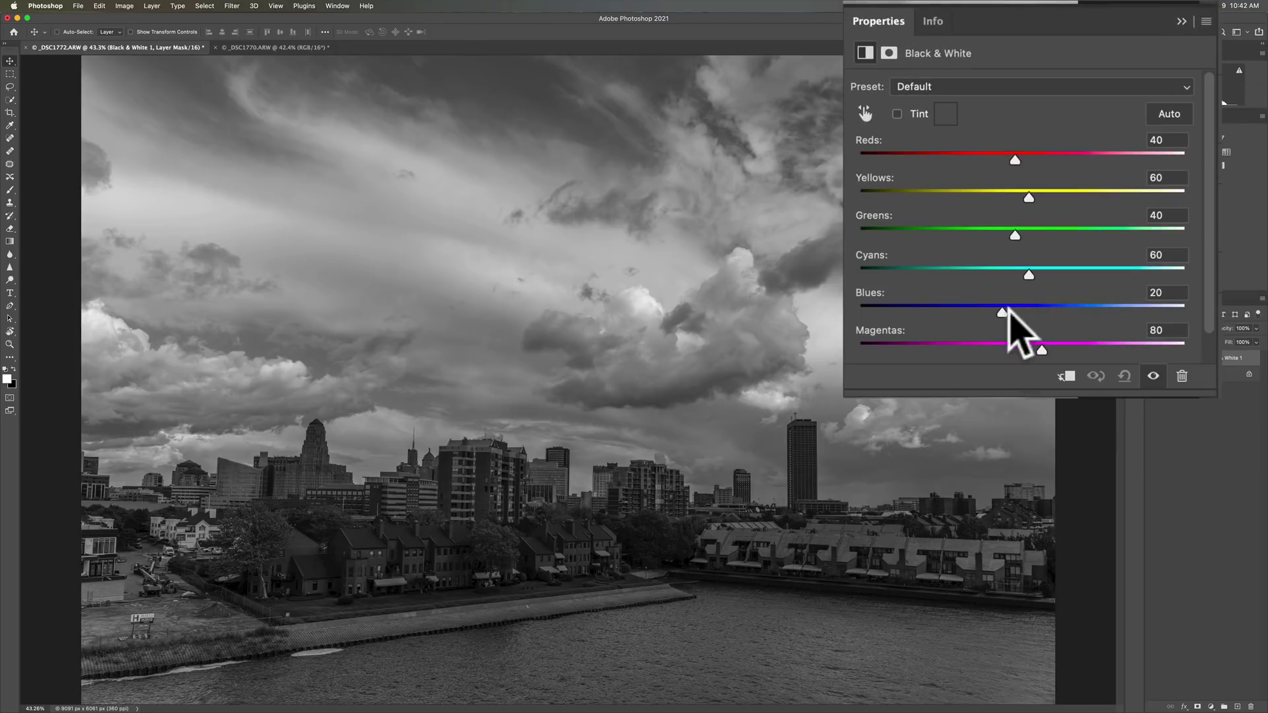
drag(1002, 311, 963, 309)
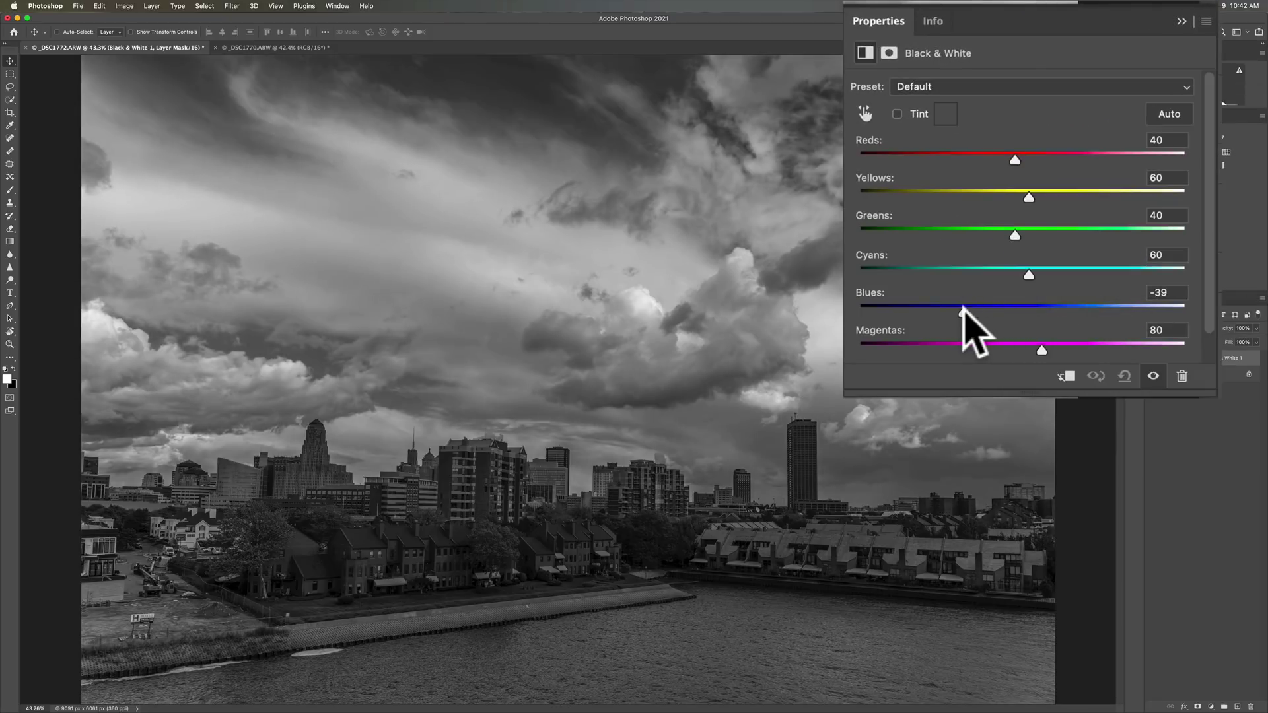
drag(1029, 275, 990, 273)
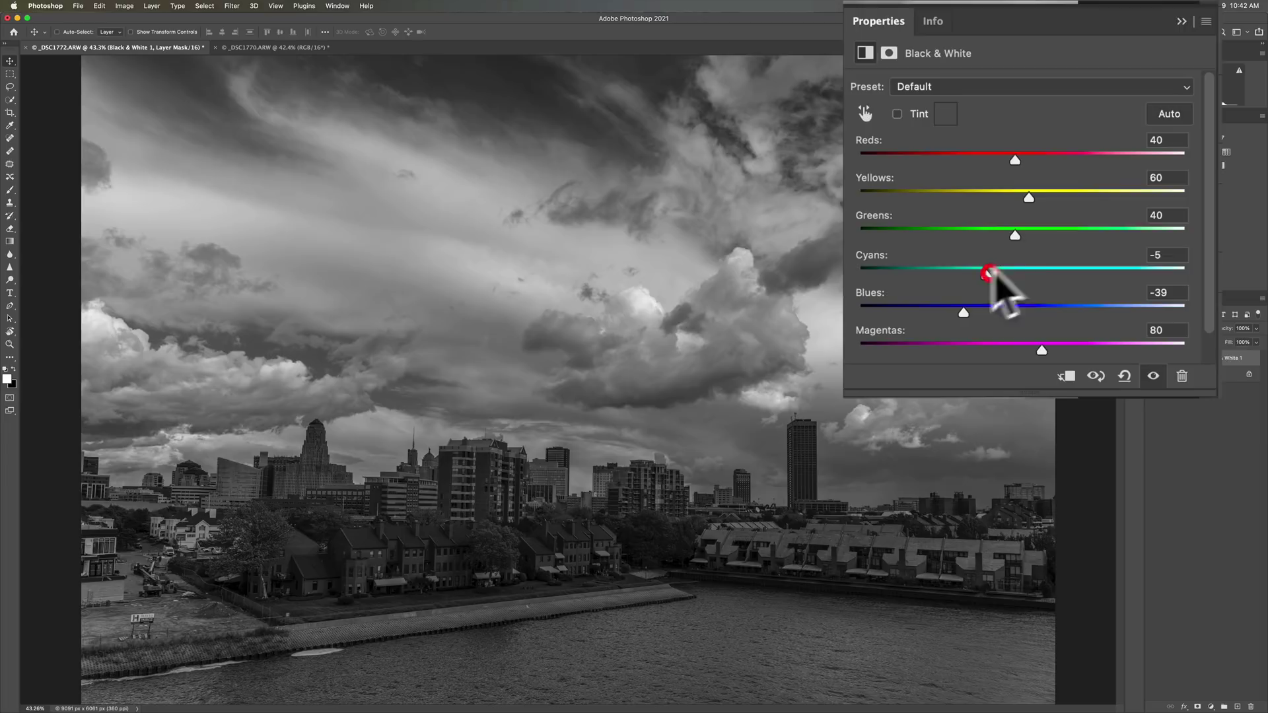
drag(1029, 197, 1090, 199)
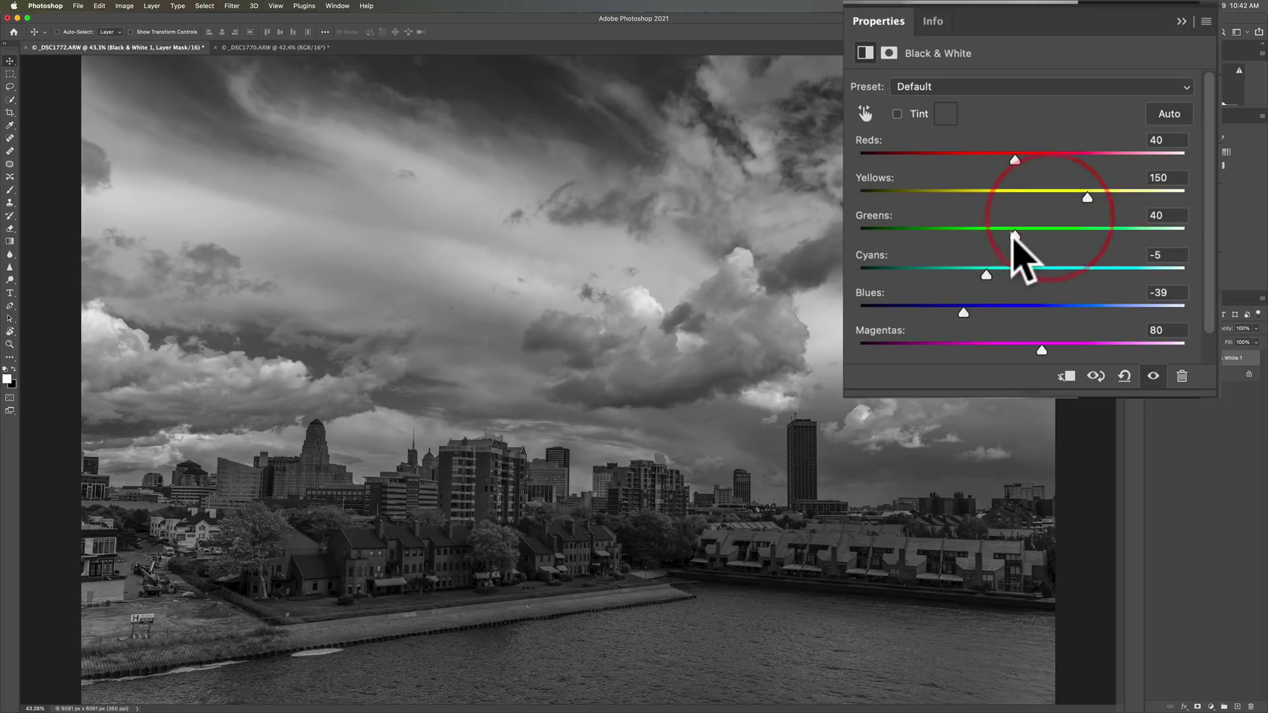
drag(1015, 237, 979, 235)
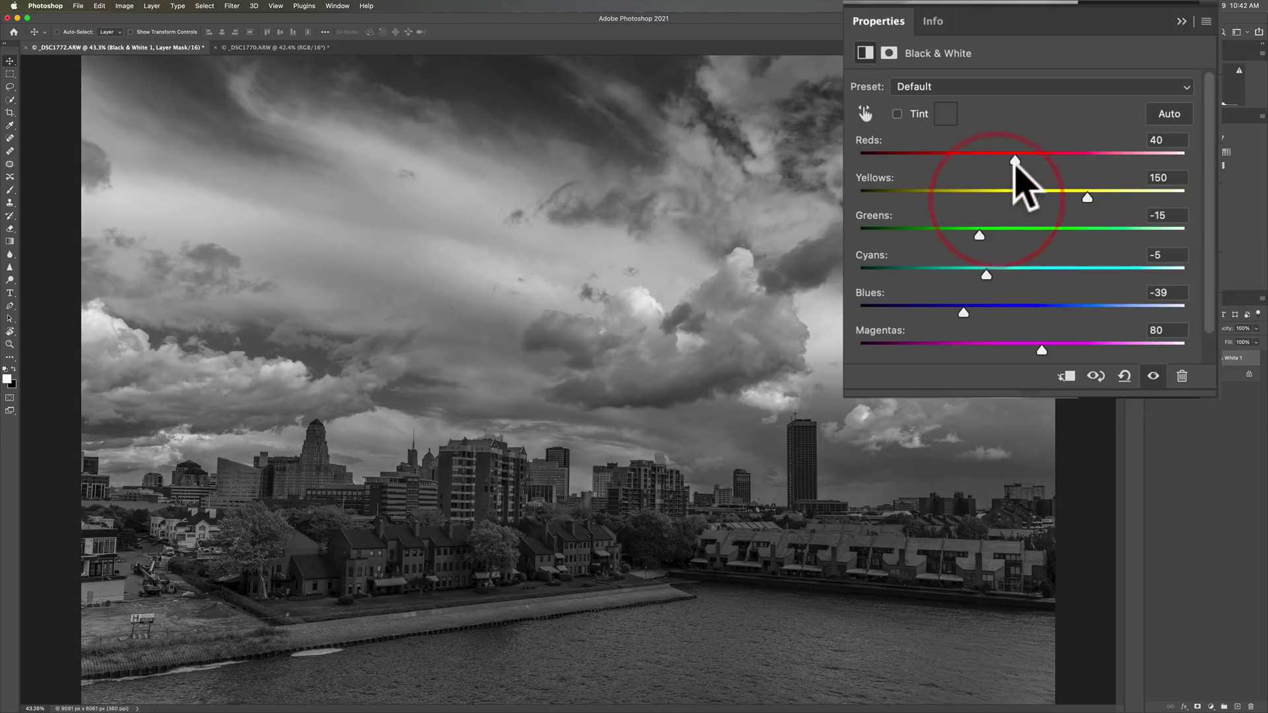
drag(1015, 161, 1083, 164)
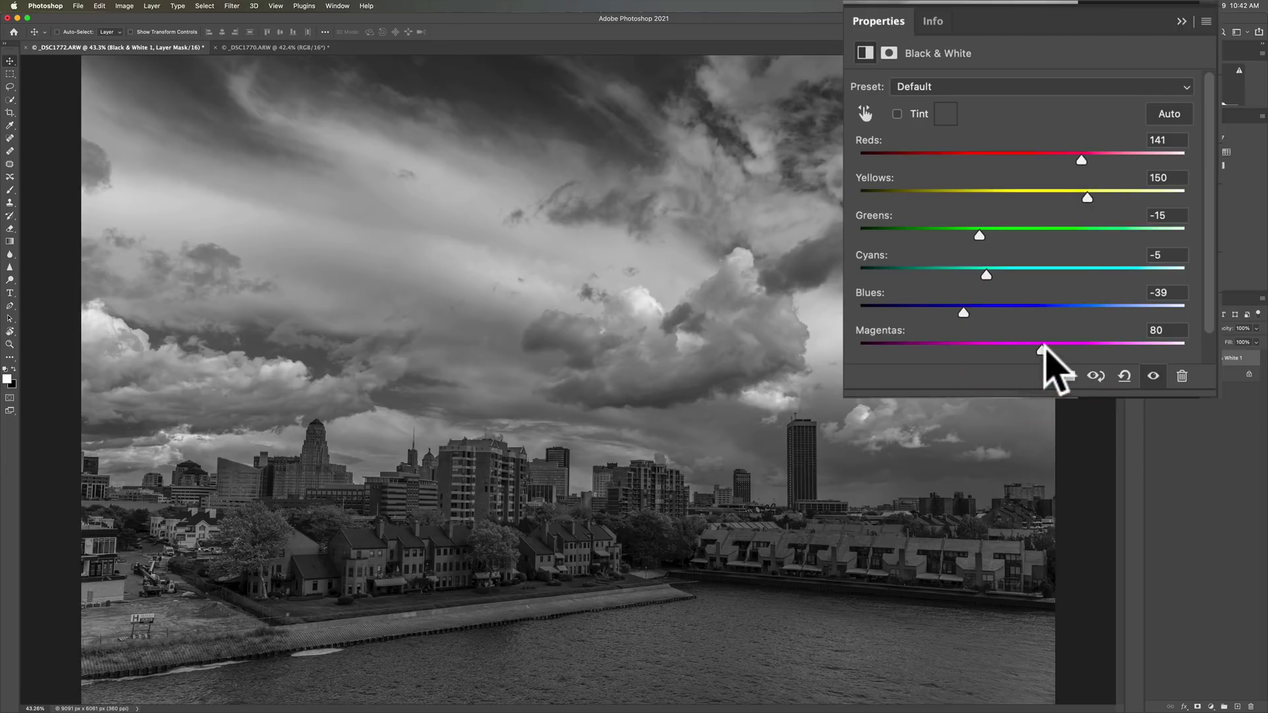
mouse_move(1043, 351)
mouse_down()
mouse_move(936, 348)
mouse_move(1025, 350)
mouse_up()
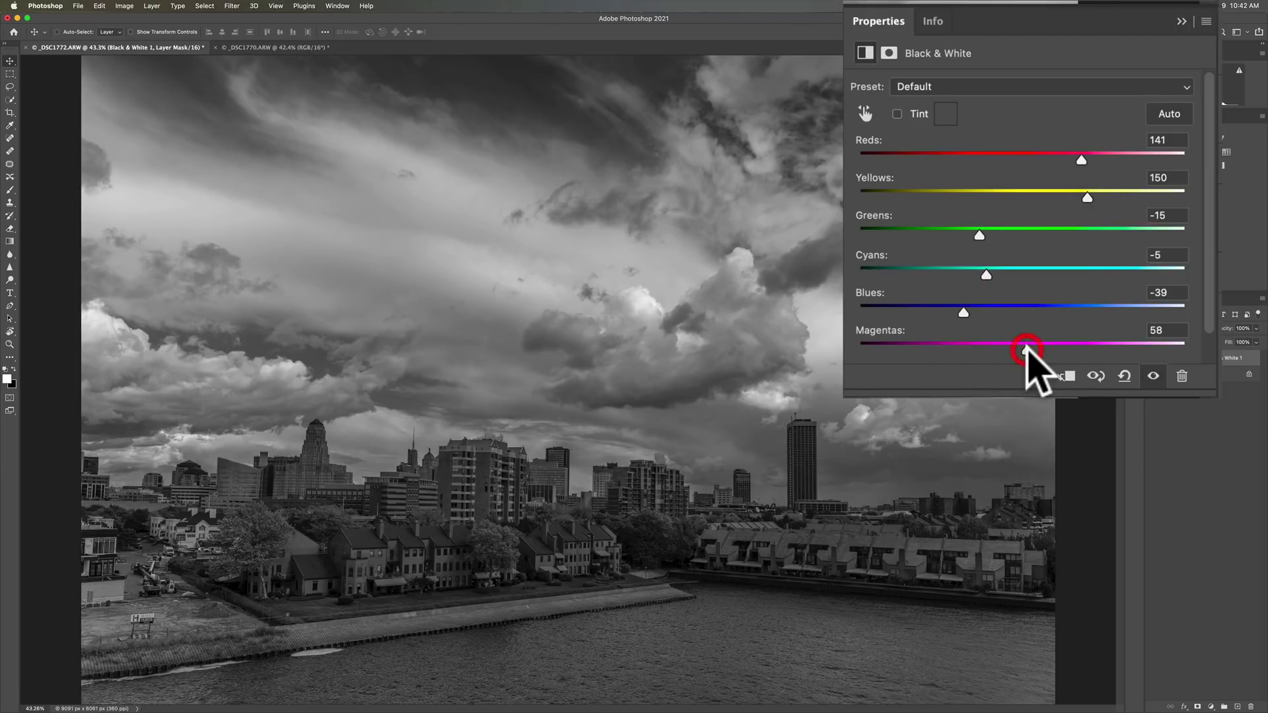
Add a Curves layer using the Medium Contrast preset, lifting the lower point to brighten shadows.
click(1182, 21)
click(1098, 84)
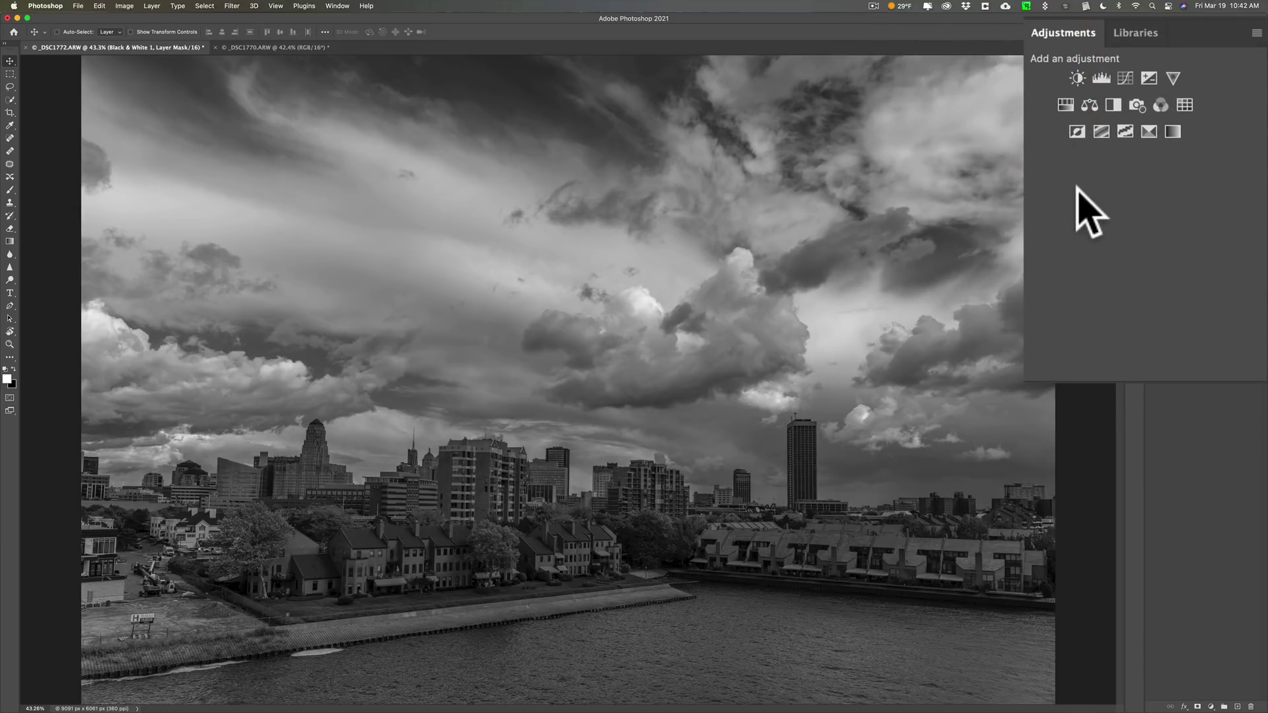
click(1126, 79)
click(1123, 100)
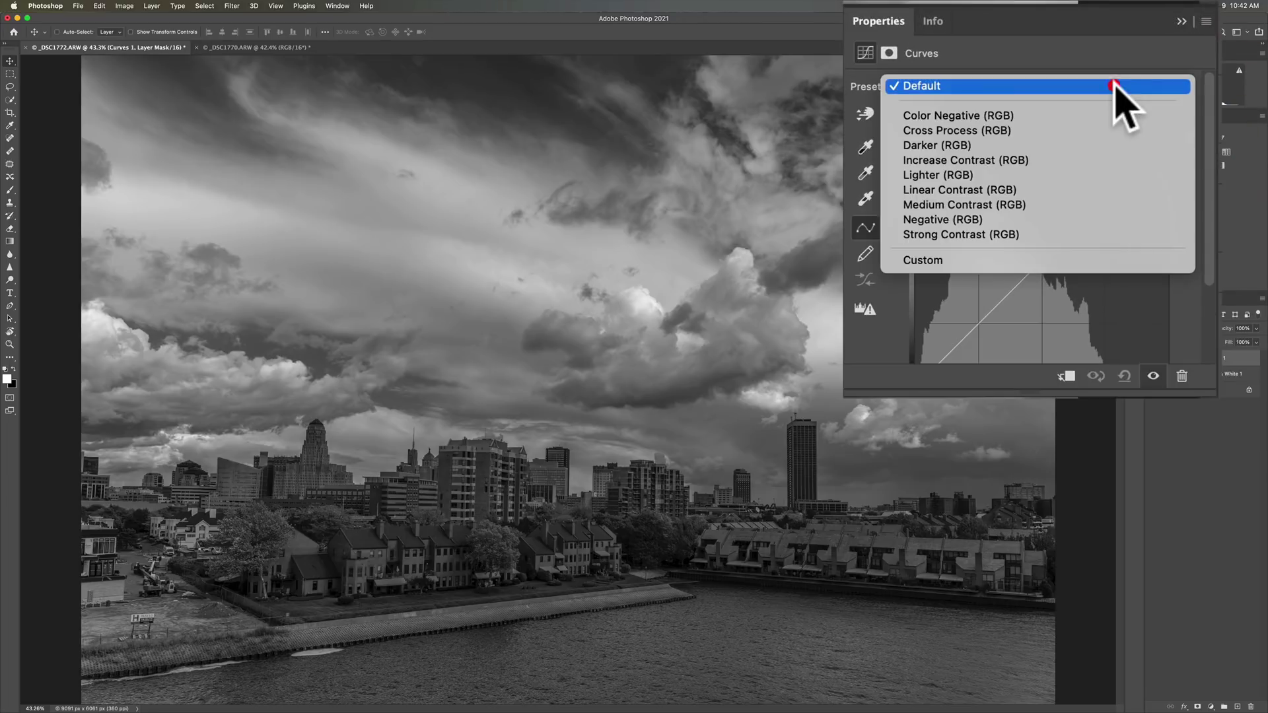
click(977, 189)
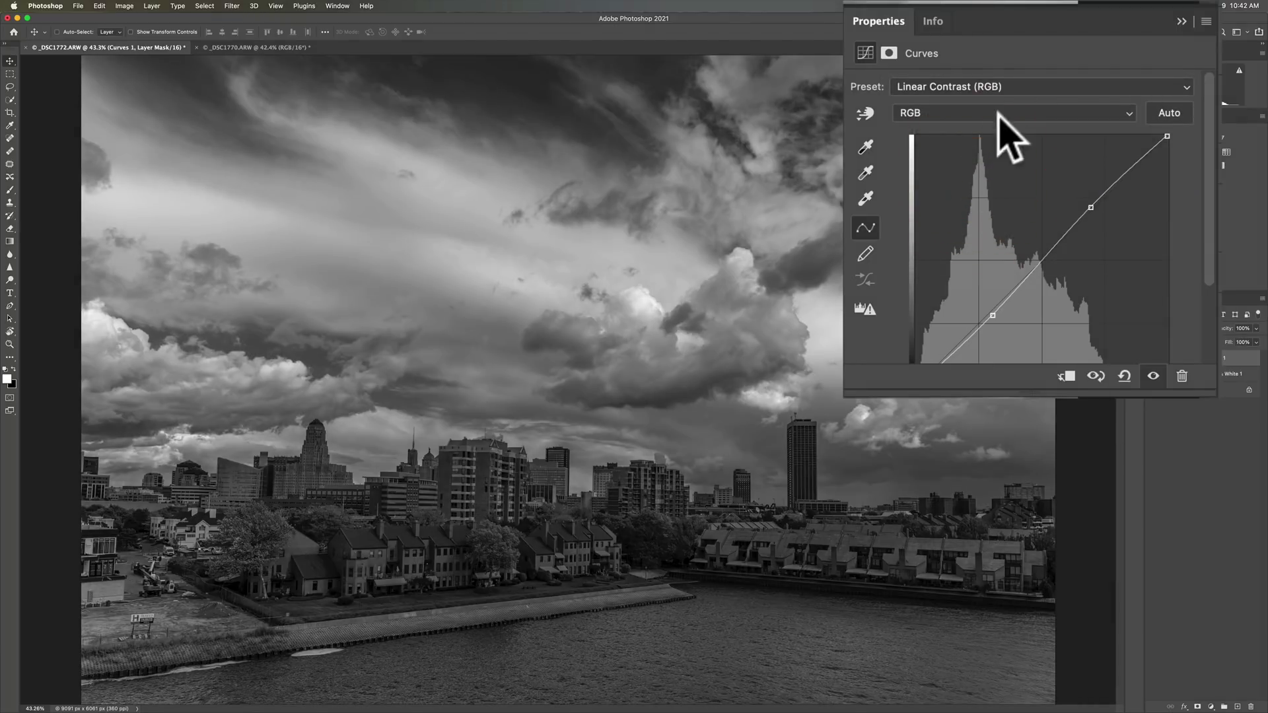
click(1003, 83)
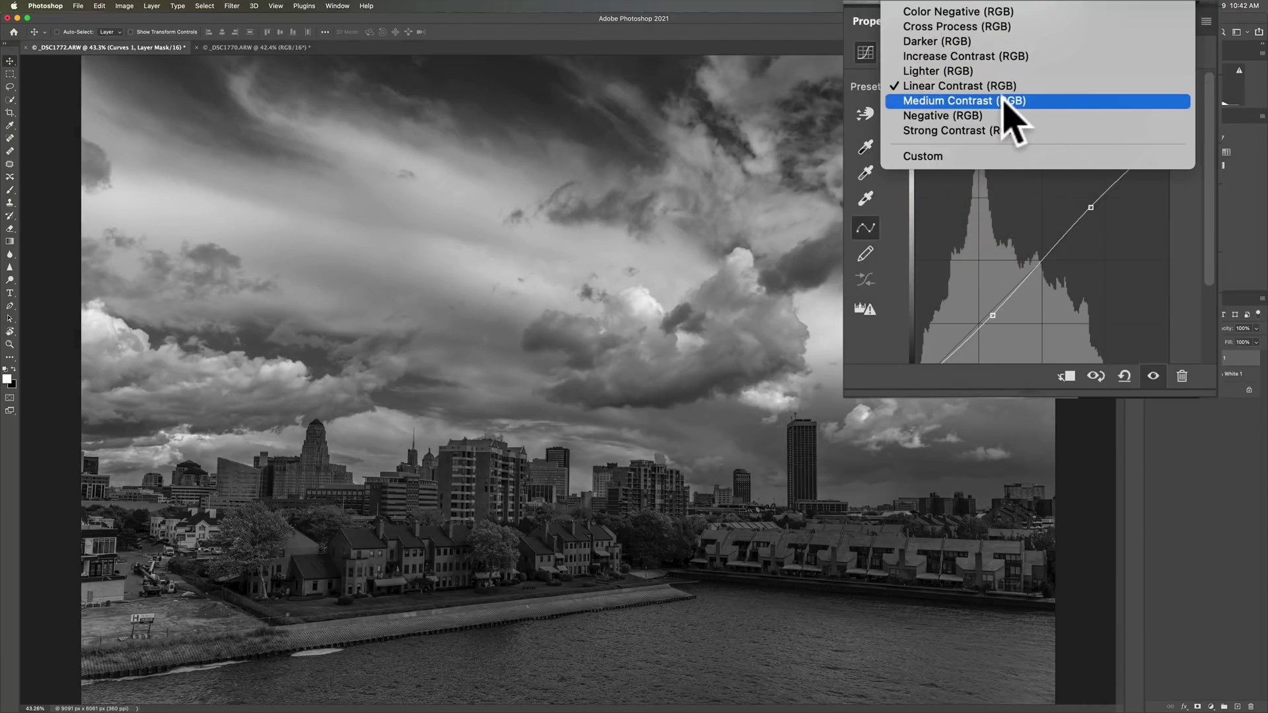
click(1003, 101)
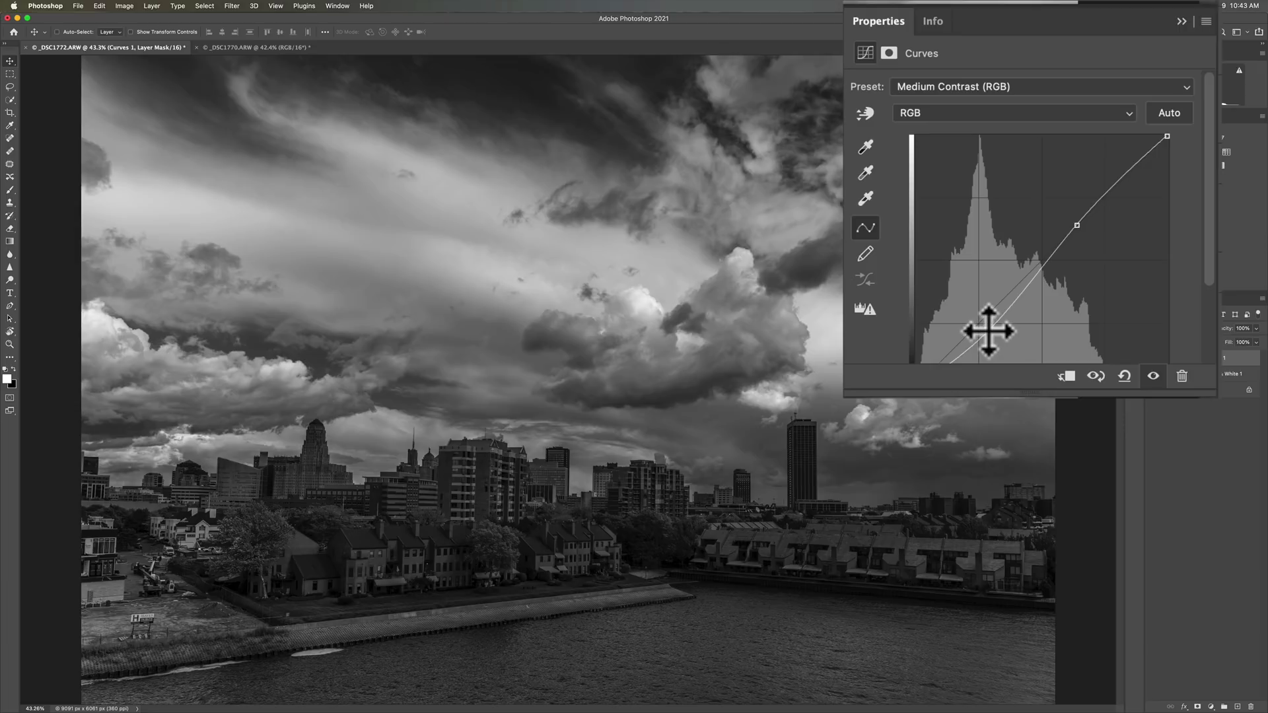
drag(984, 331, 982, 322)
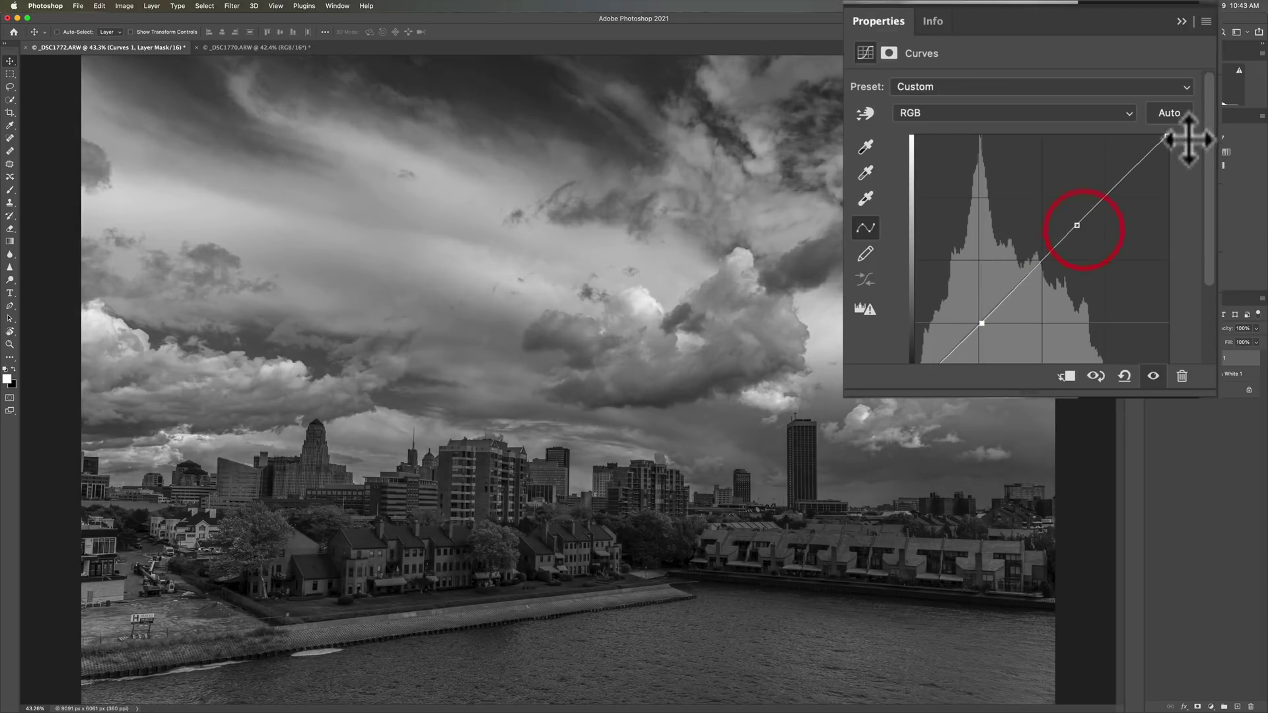
click(1117, 71)
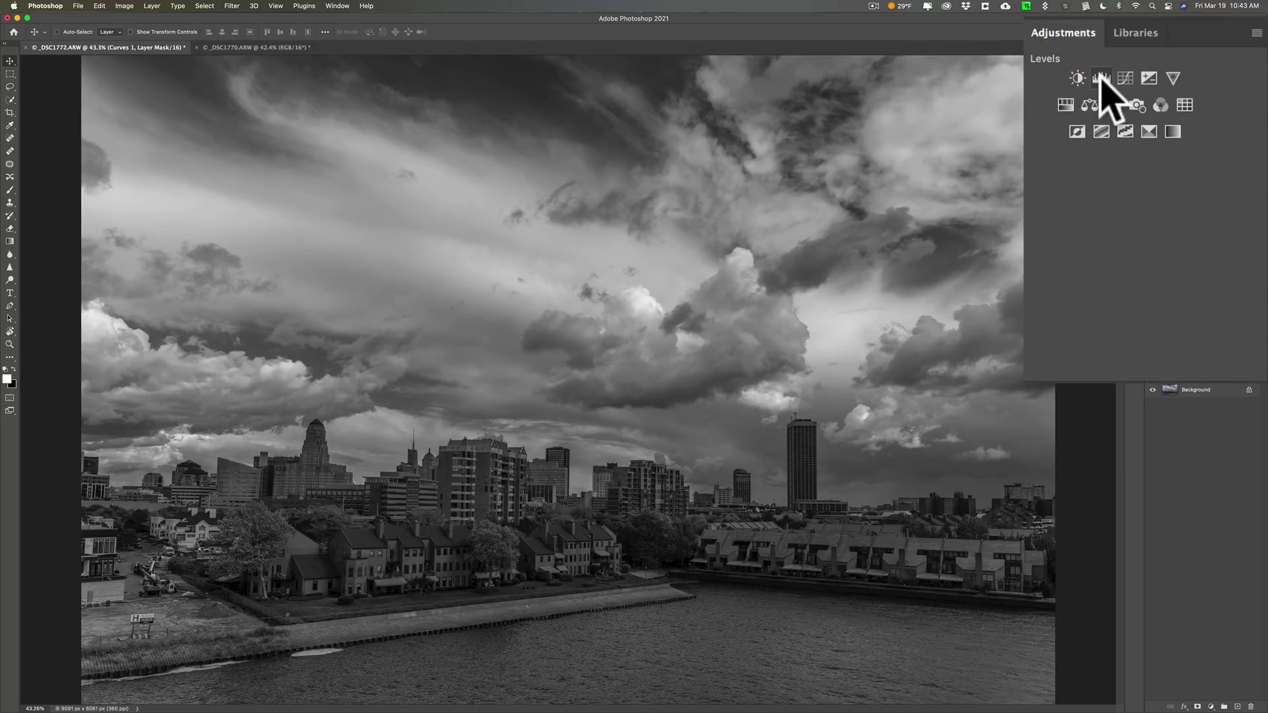
Add a Levels layer with input levels 2, 0.95 and 222.
click(1100, 78)
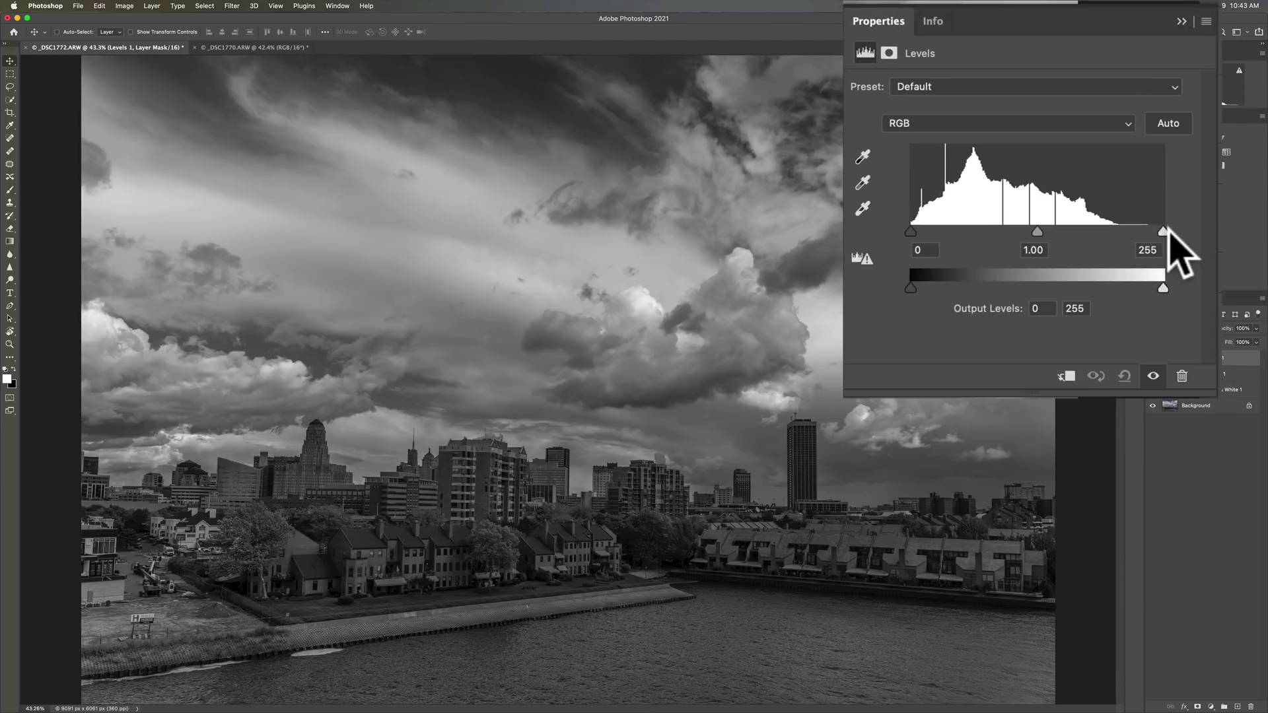
drag(1164, 232, 1129, 230)
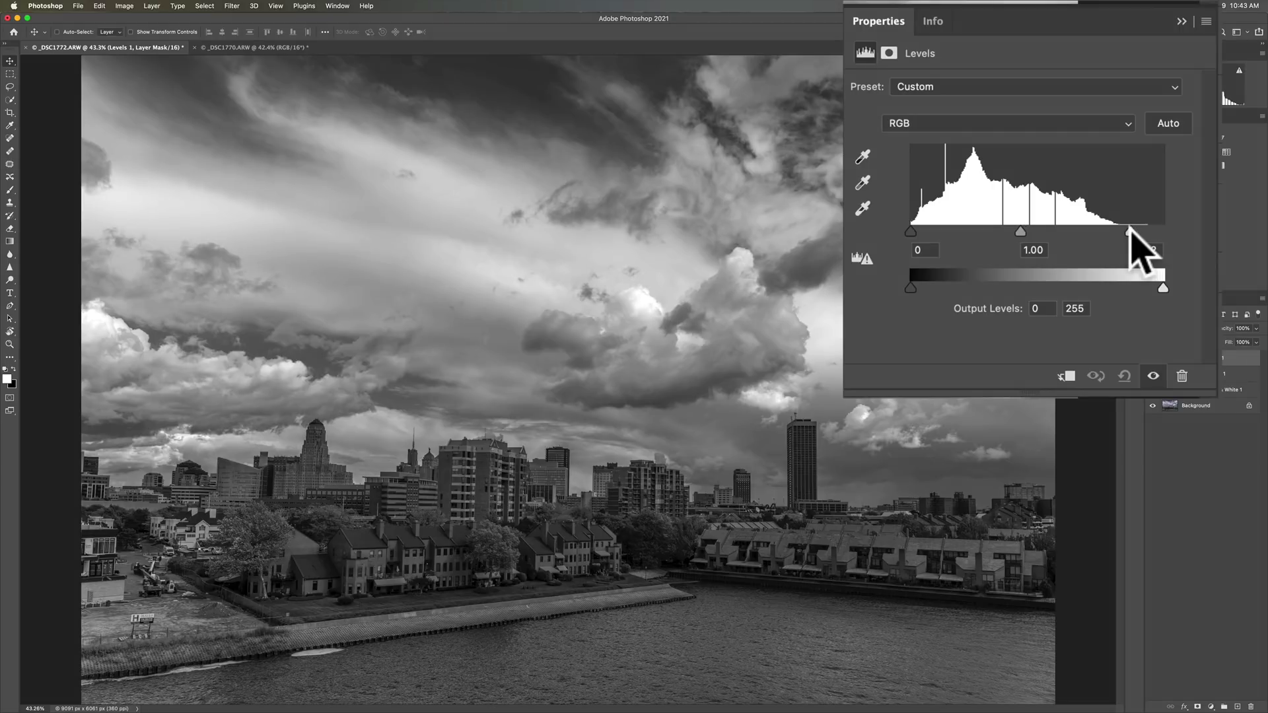
drag(1021, 231, 1025, 231)
click(910, 233)
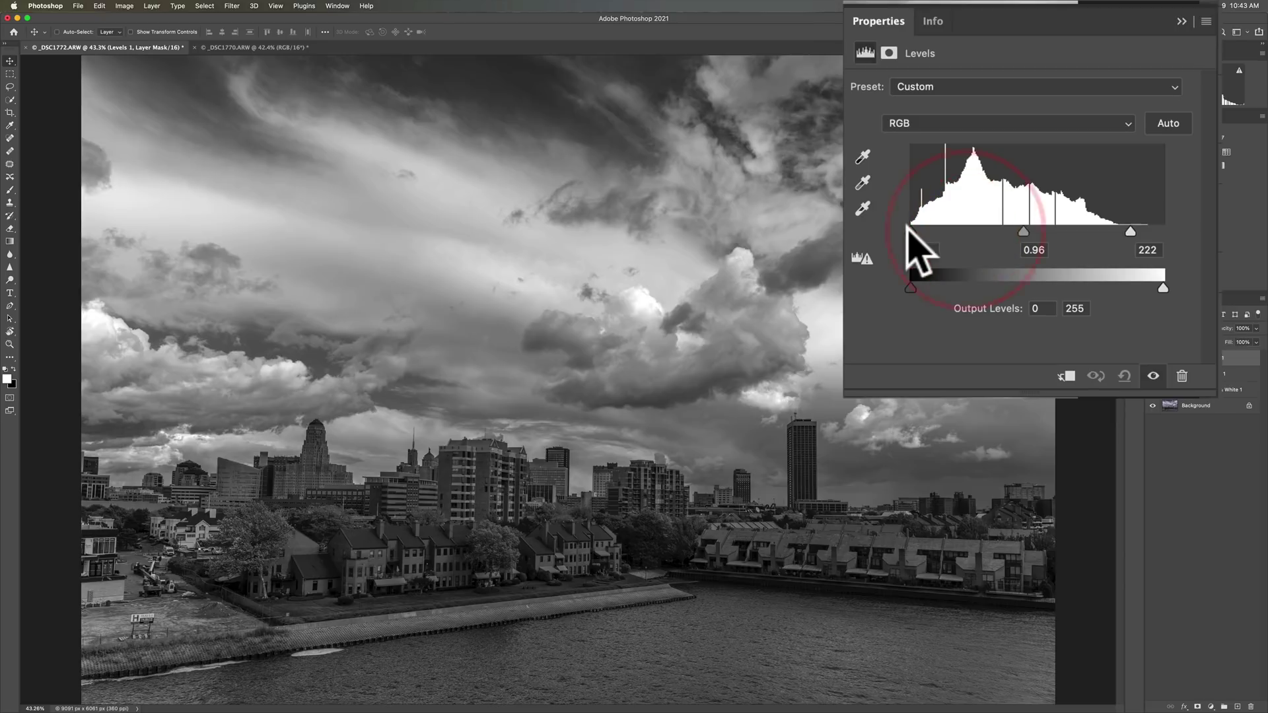
drag(908, 226, 912, 231)
drag(1026, 231, 1026, 230)
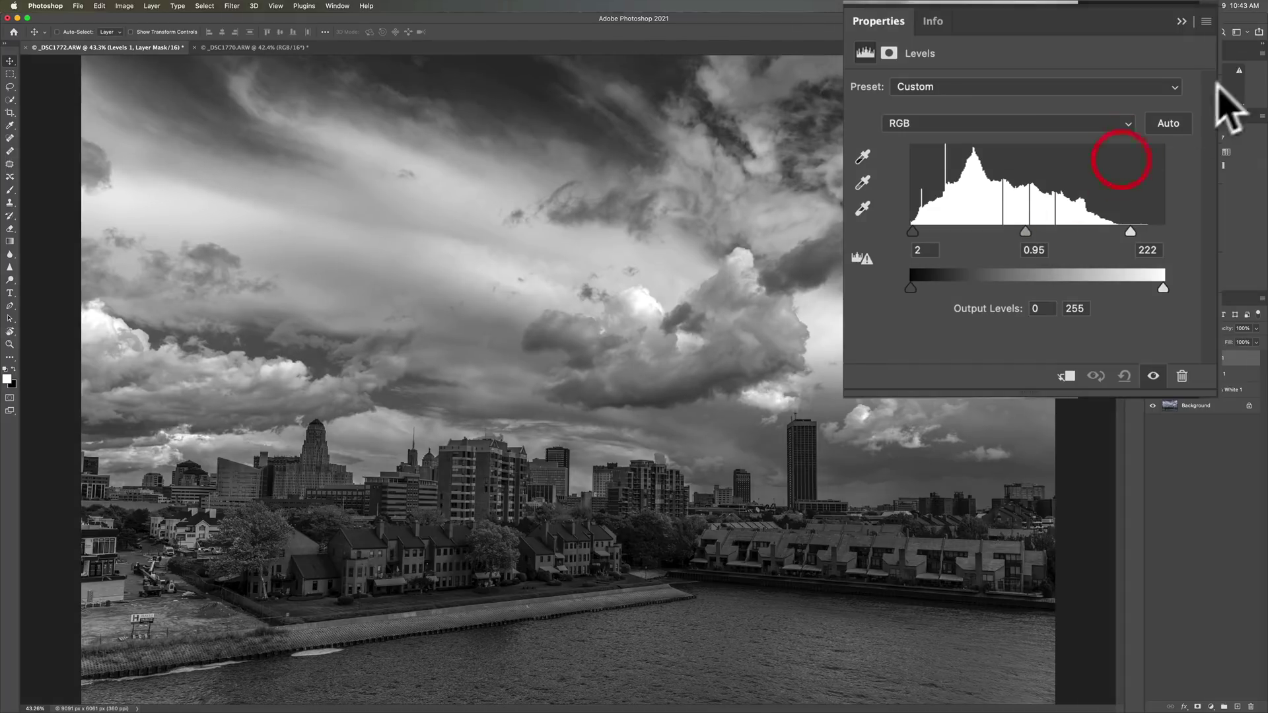
click(1181, 22)
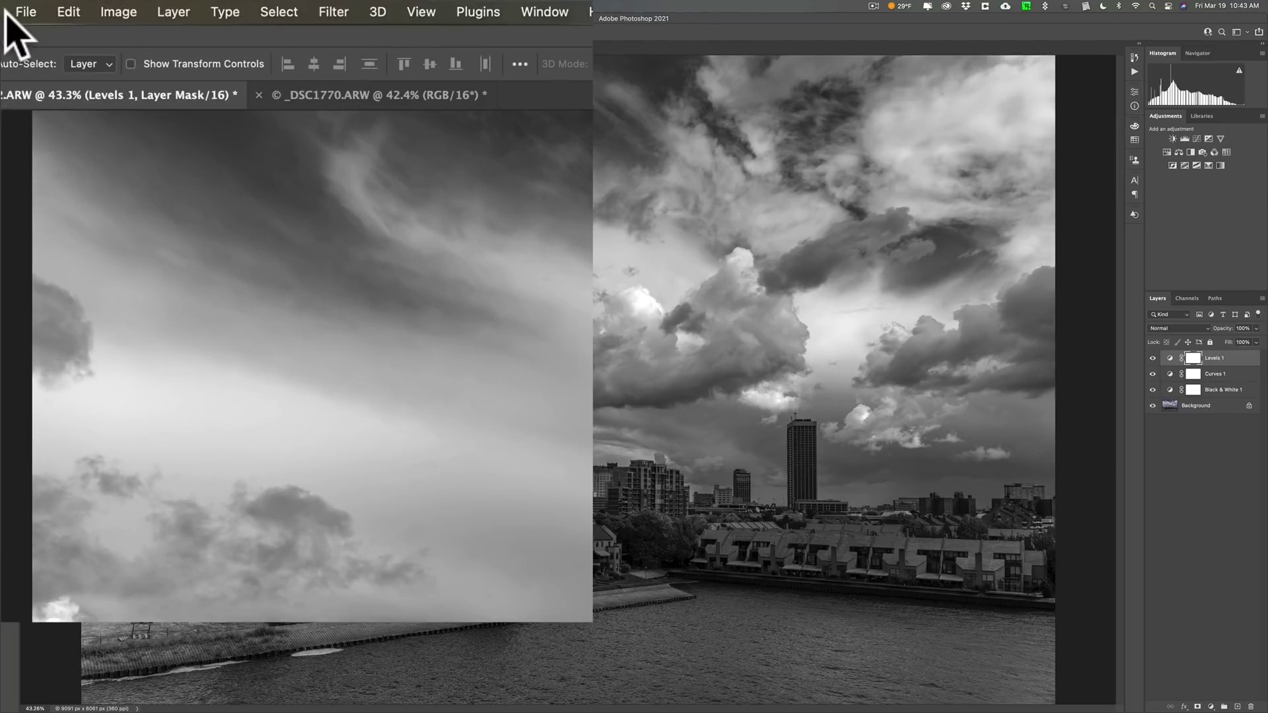
Start Export Color Lookup Tables and set the description to 'My B&W LUT', copying it.
click(78, 6)
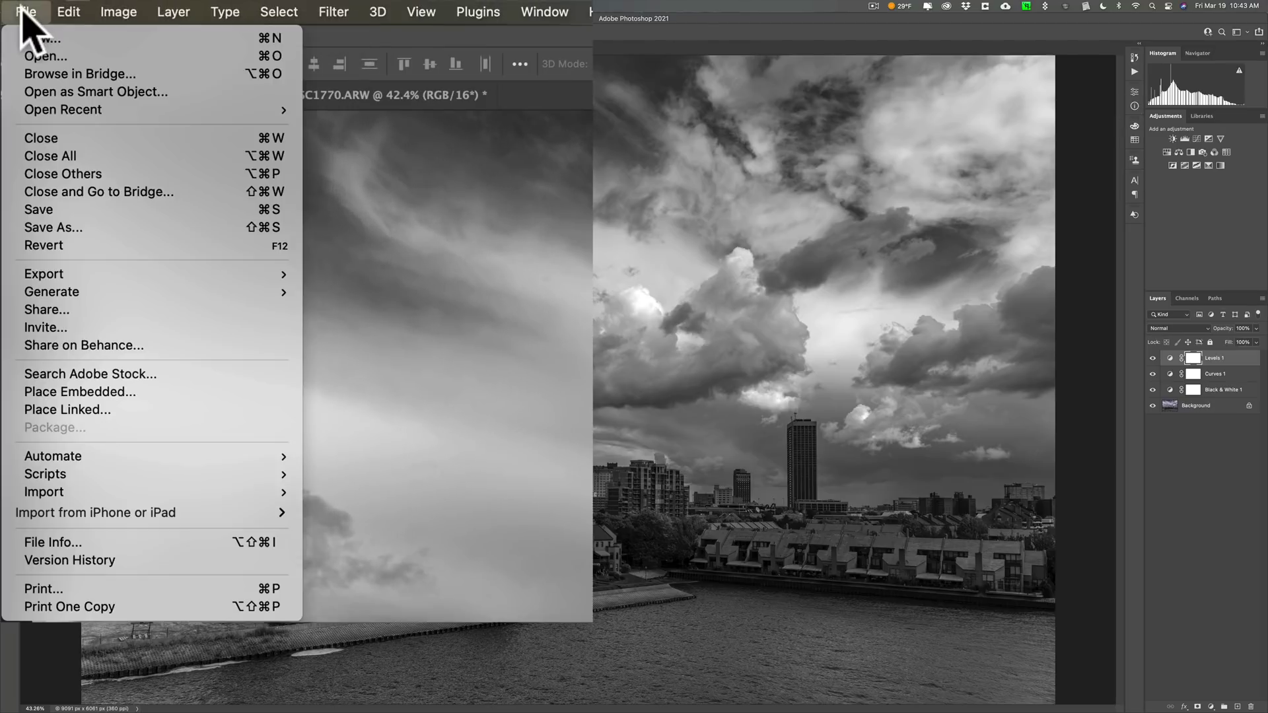
mouse_move(246, 276)
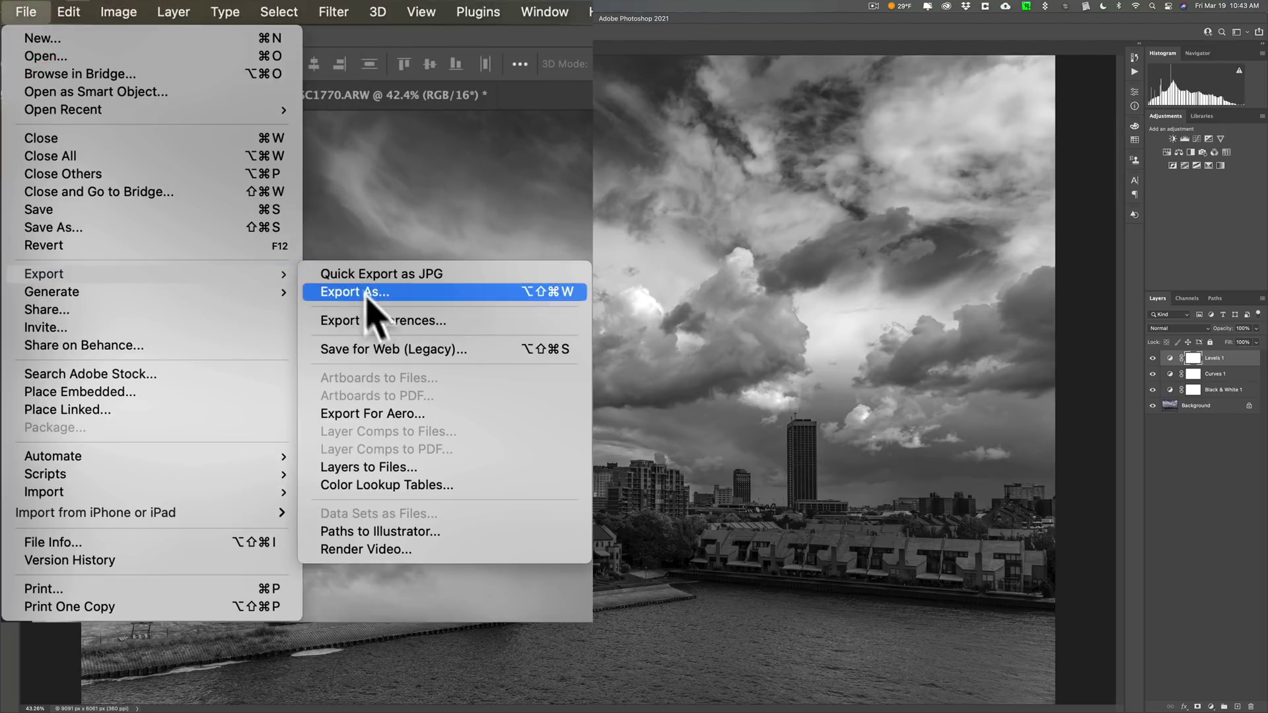
click(458, 486)
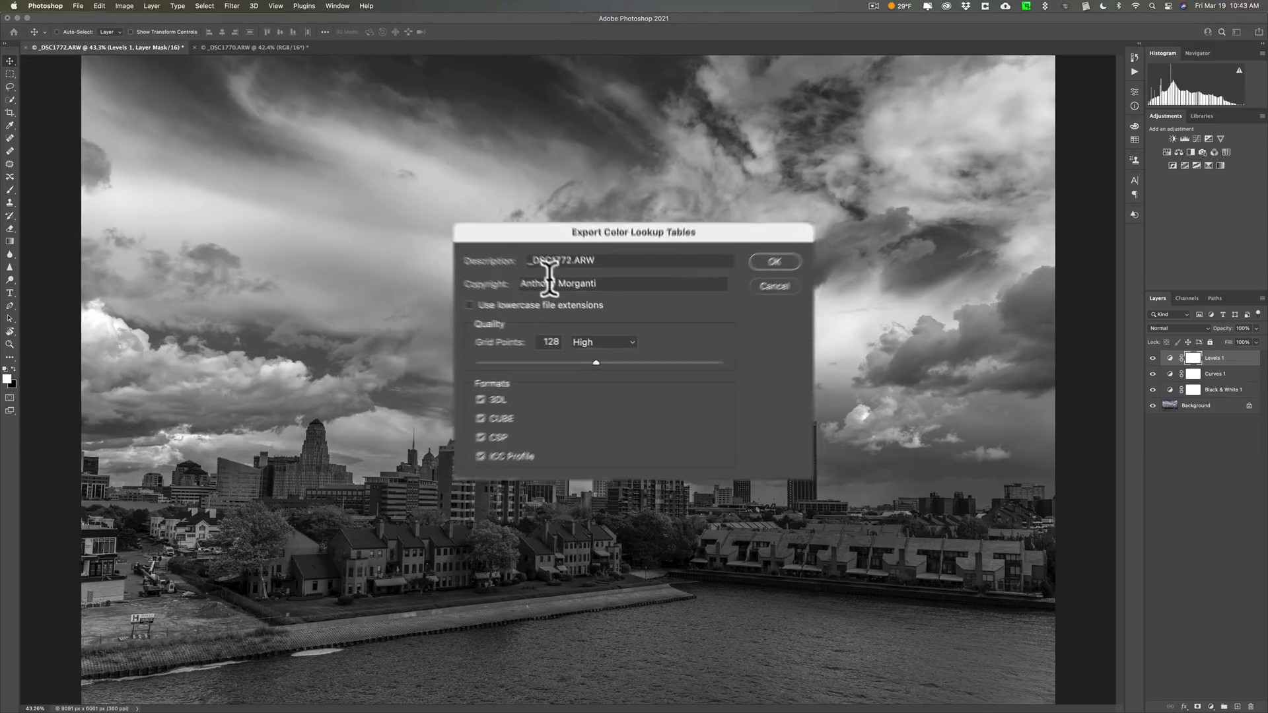
triple_click(555, 221)
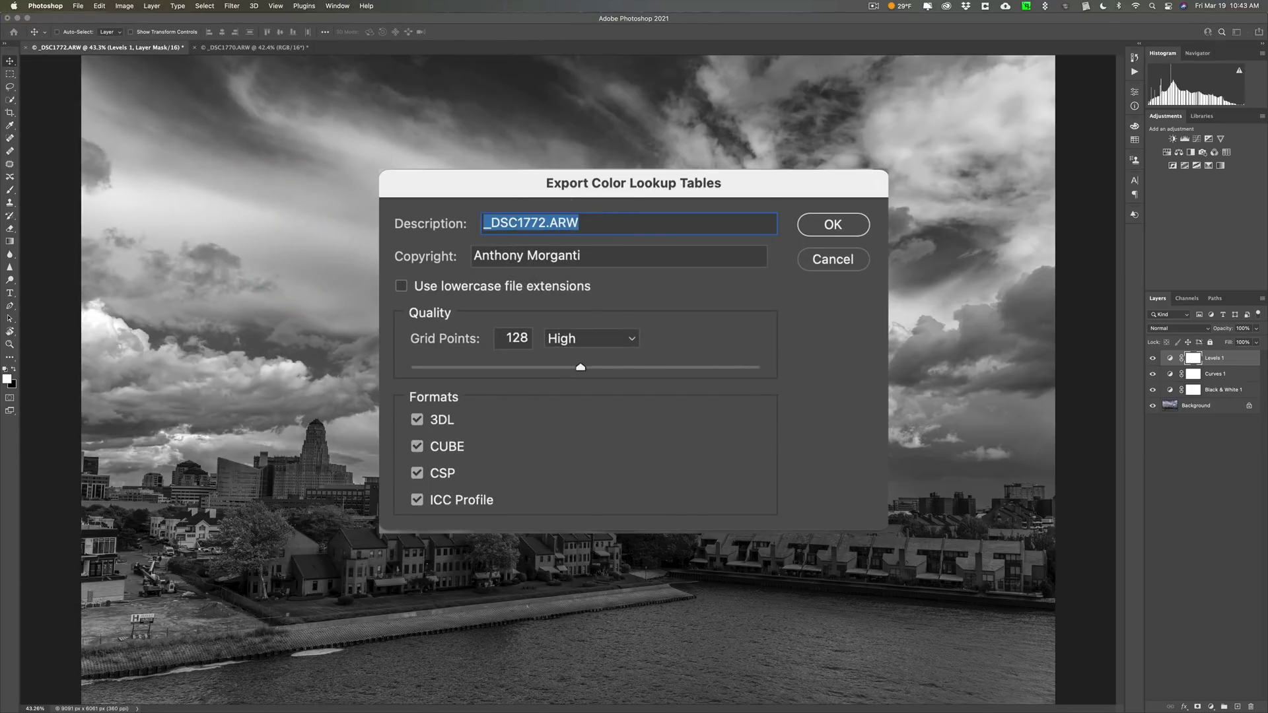
text(My )
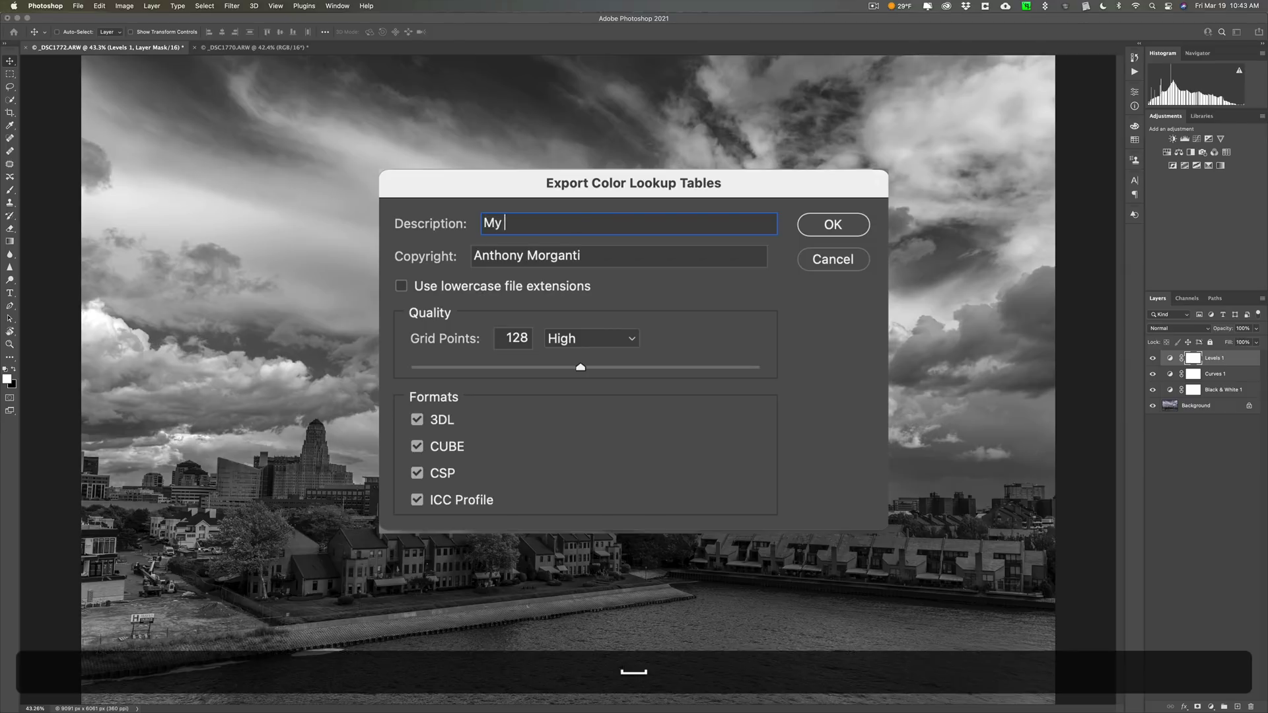
text(B&W)
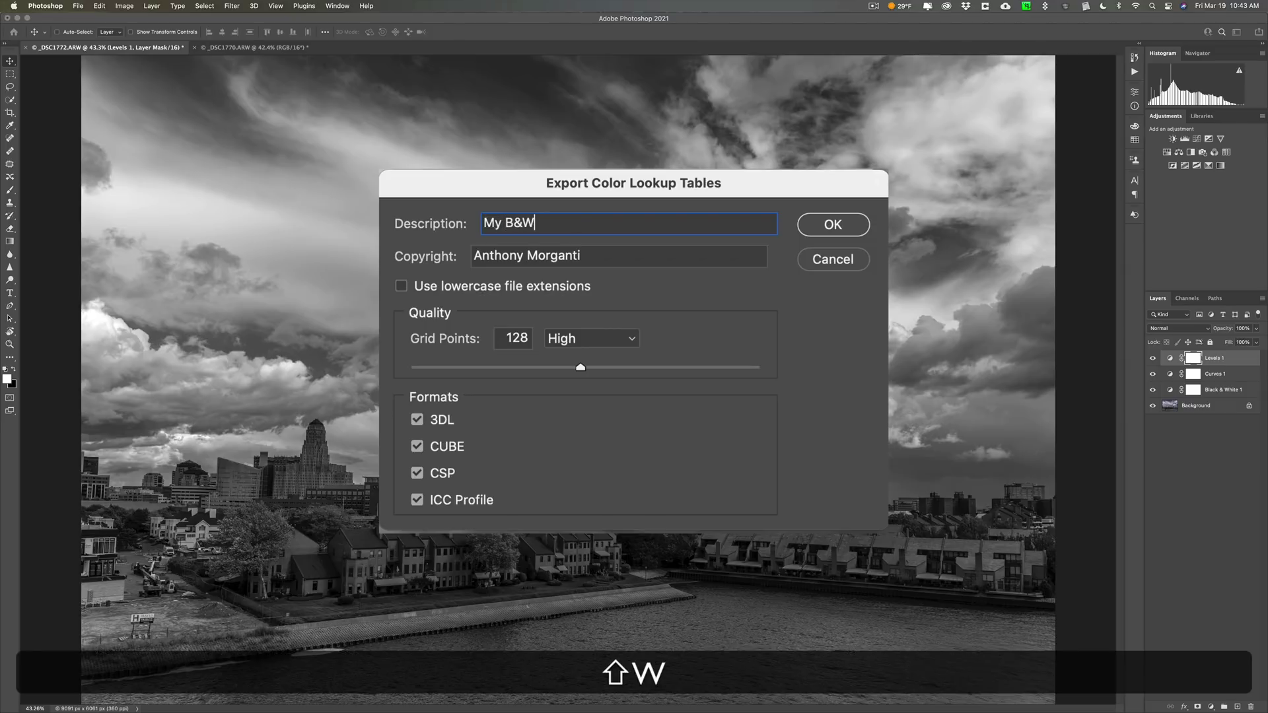
text( LUT)
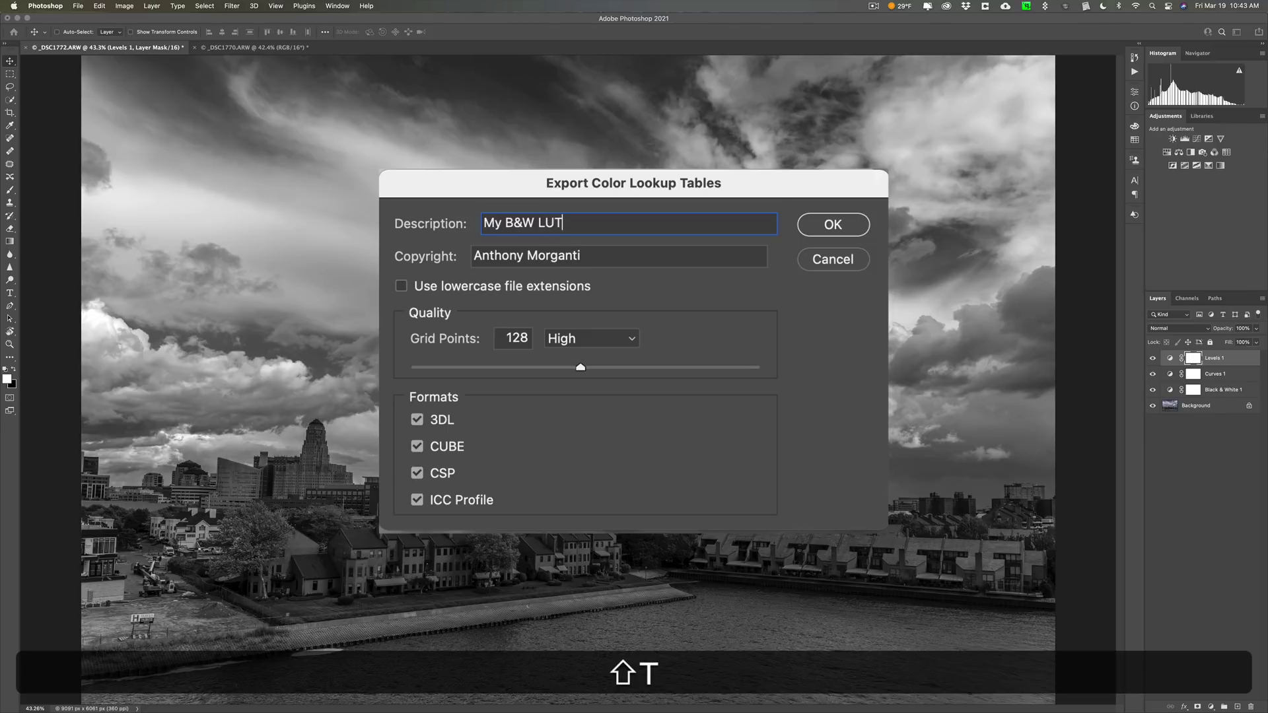
key(super+a)
key(super+c)
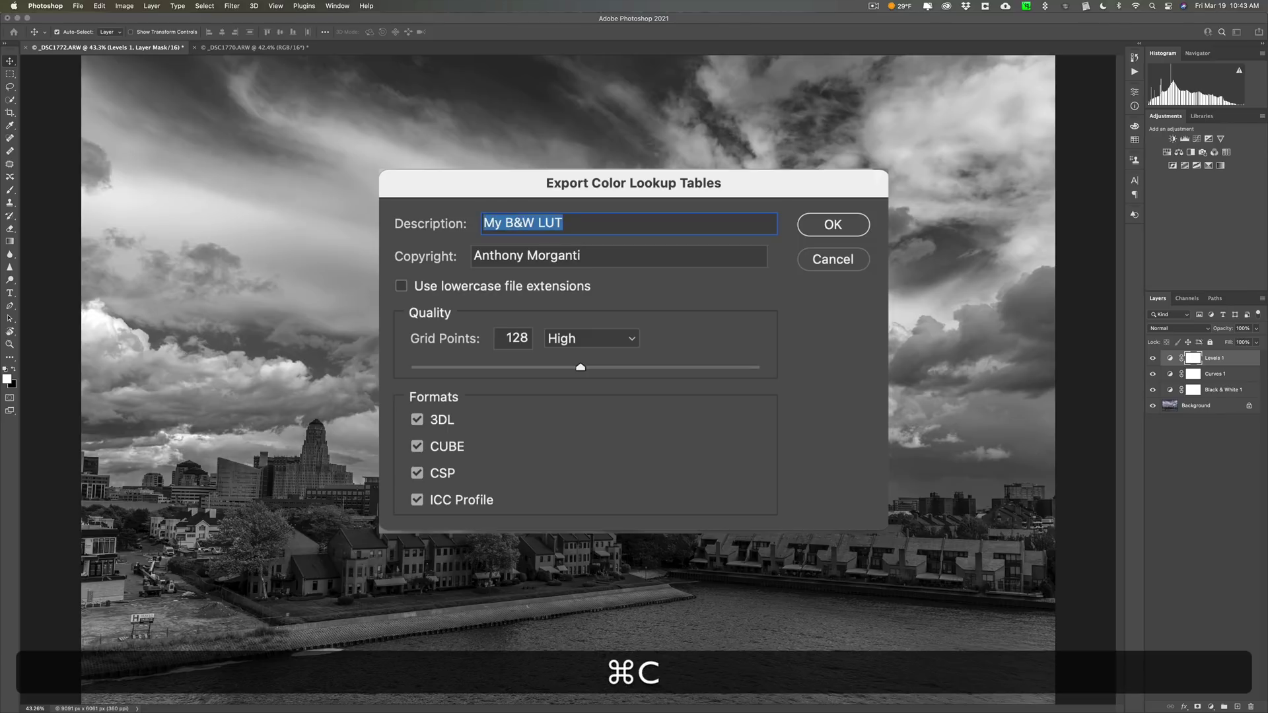
Set grid points to 128 (High), uncheck 3DL and CSP so only CUBE remains, and confirm.
click(619, 257)
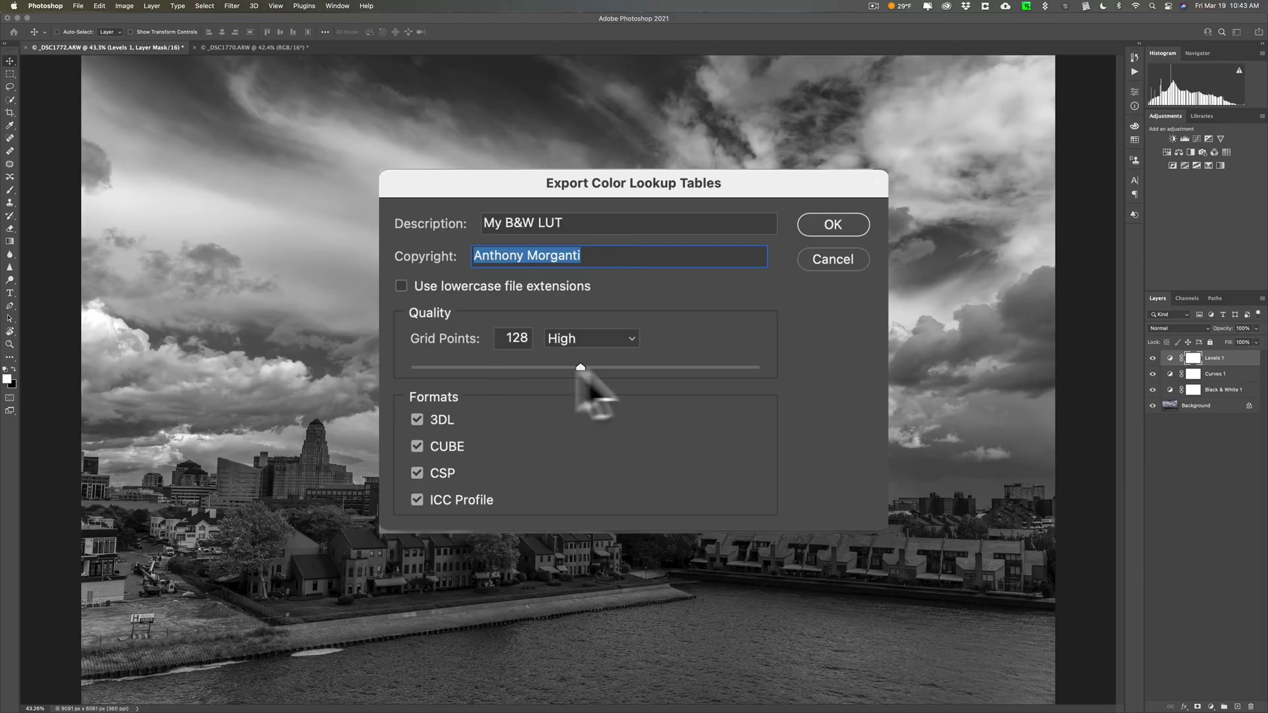
drag(579, 367, 821, 396)
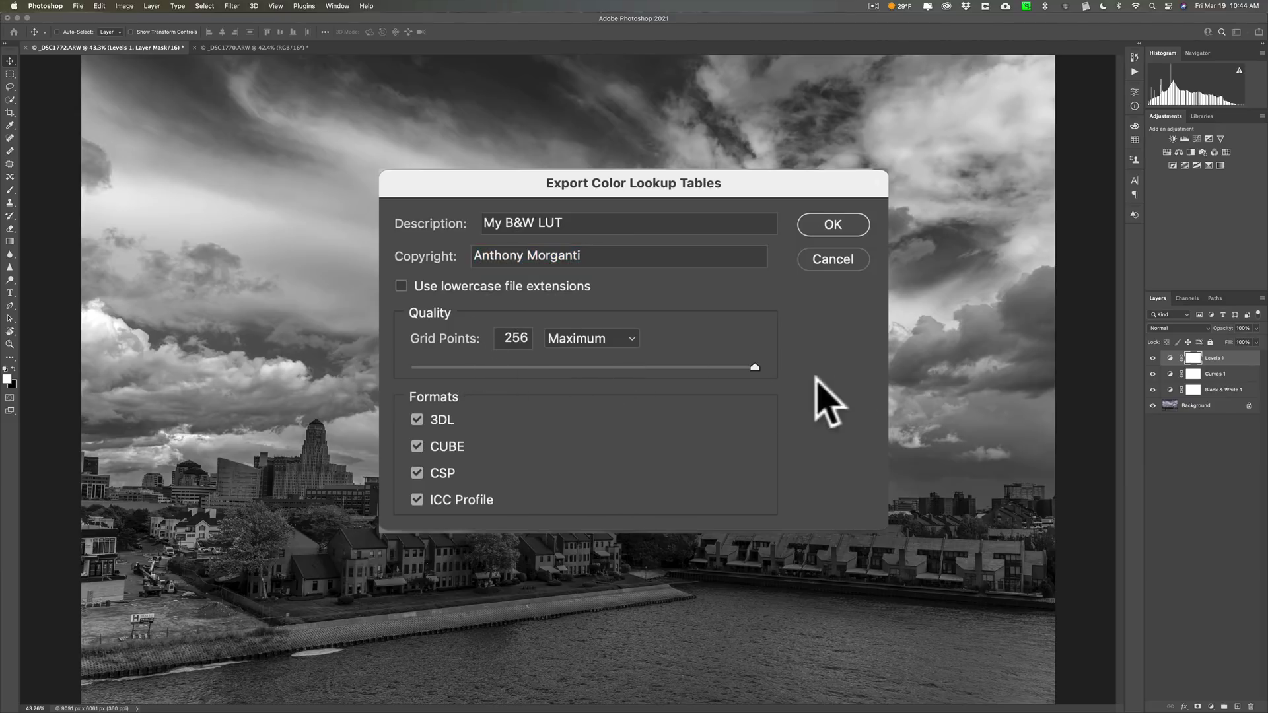
click(825, 385)
drag(754, 368, 579, 368)
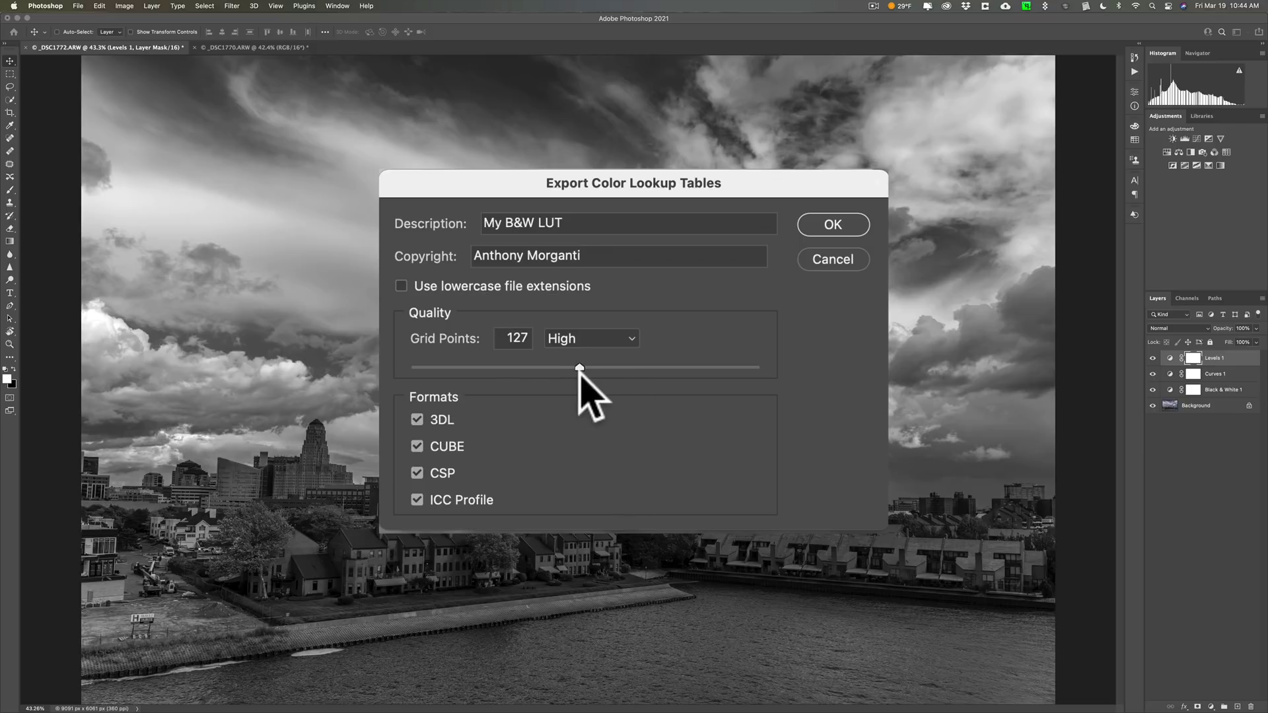
drag(579, 371, 580, 372)
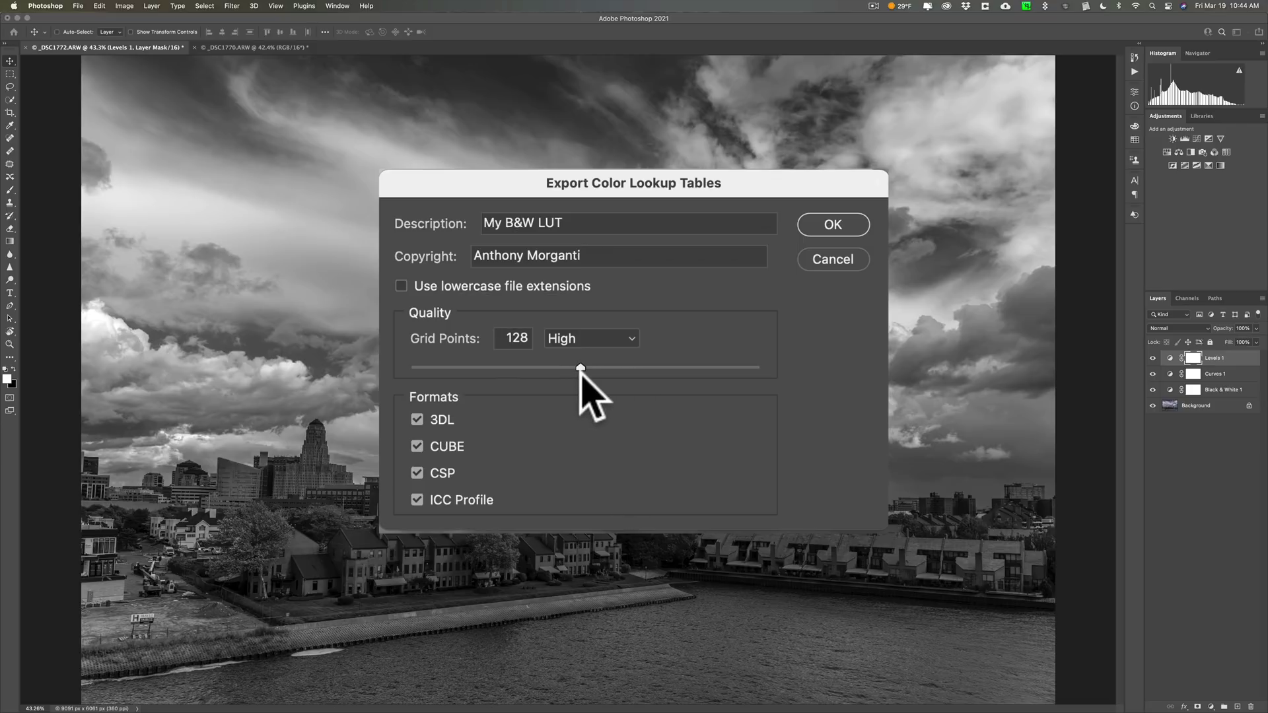
click(418, 474)
click(419, 420)
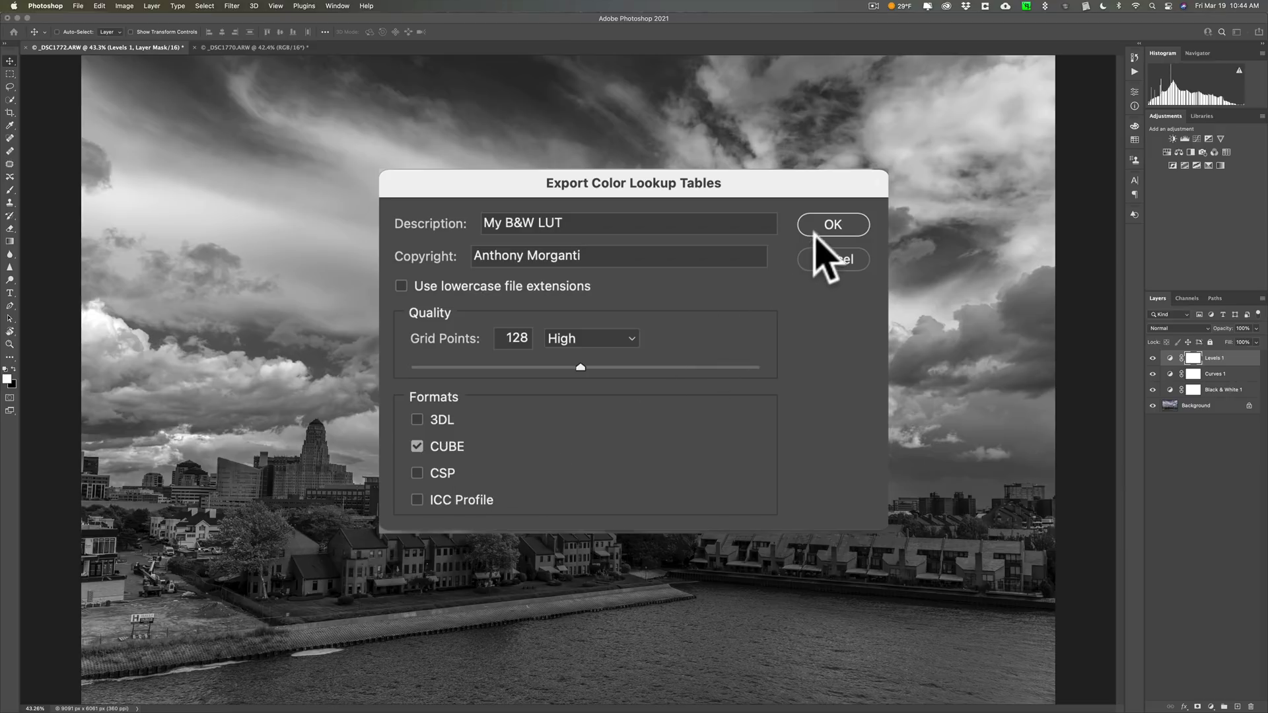
click(829, 226)
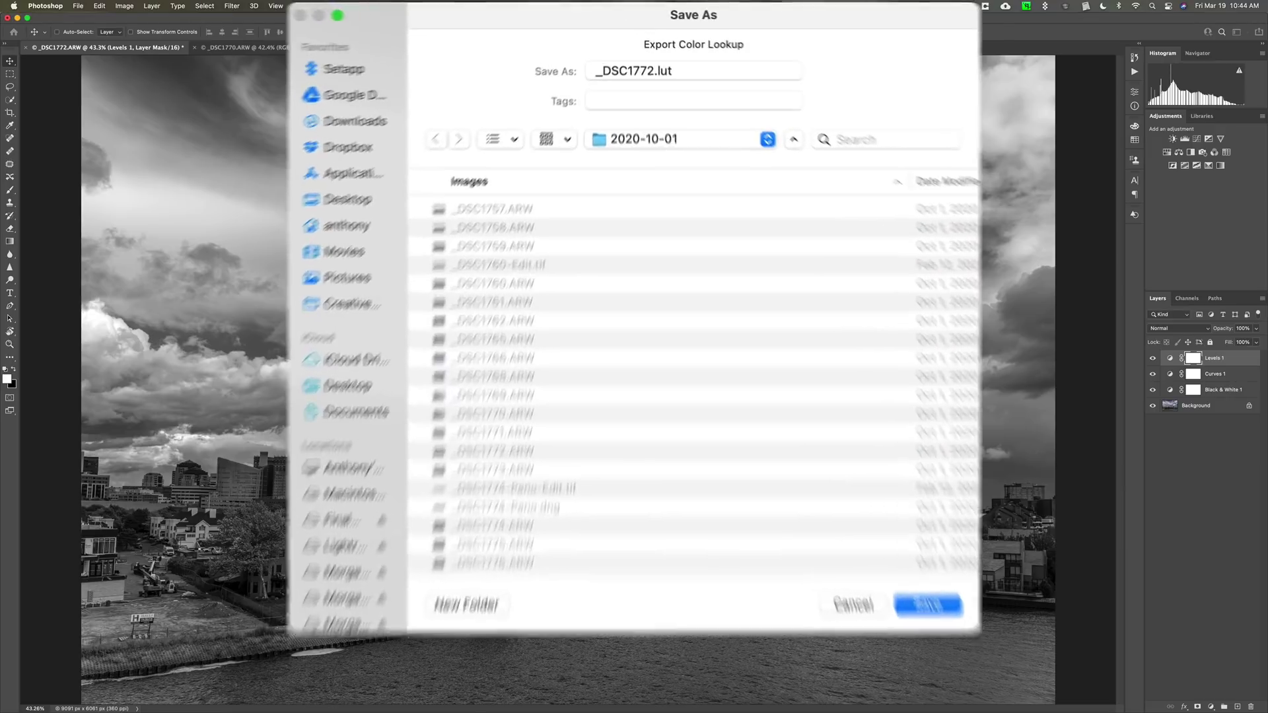
Save the LUT file as 'My B&W LUT' in the iCloud Desktop folder.
click(516, 74)
key(super+v)
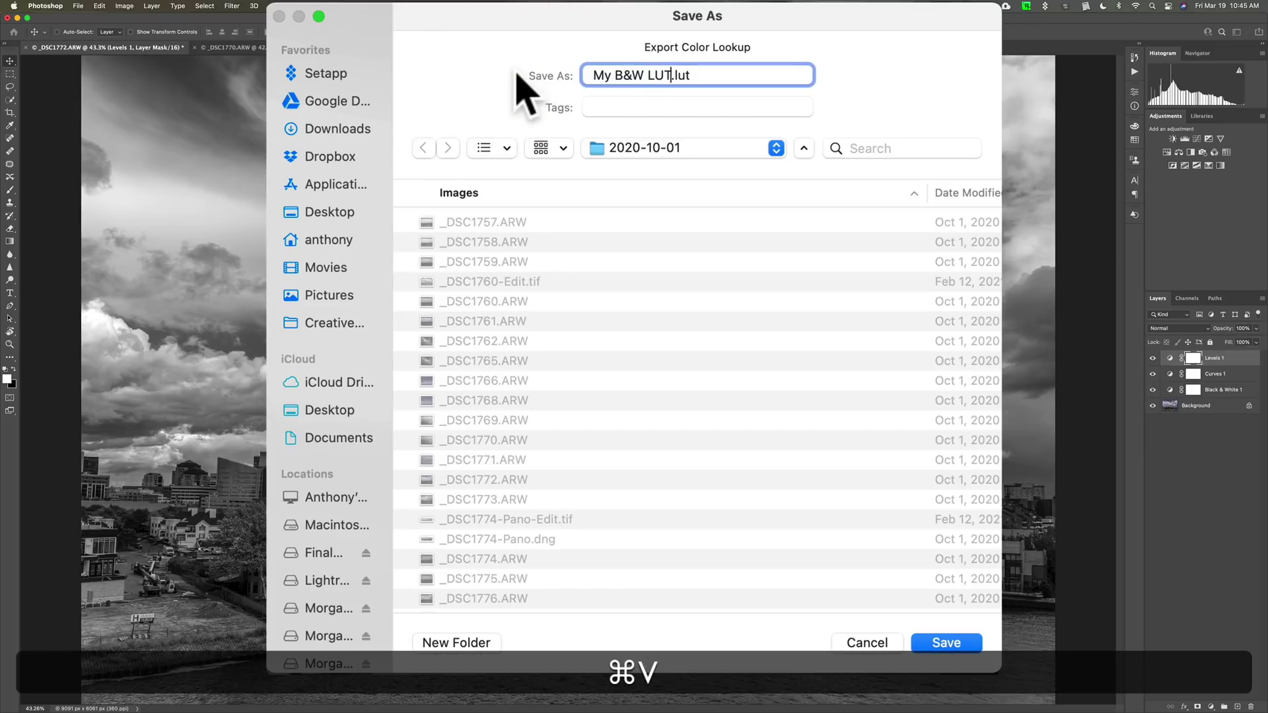
click(322, 411)
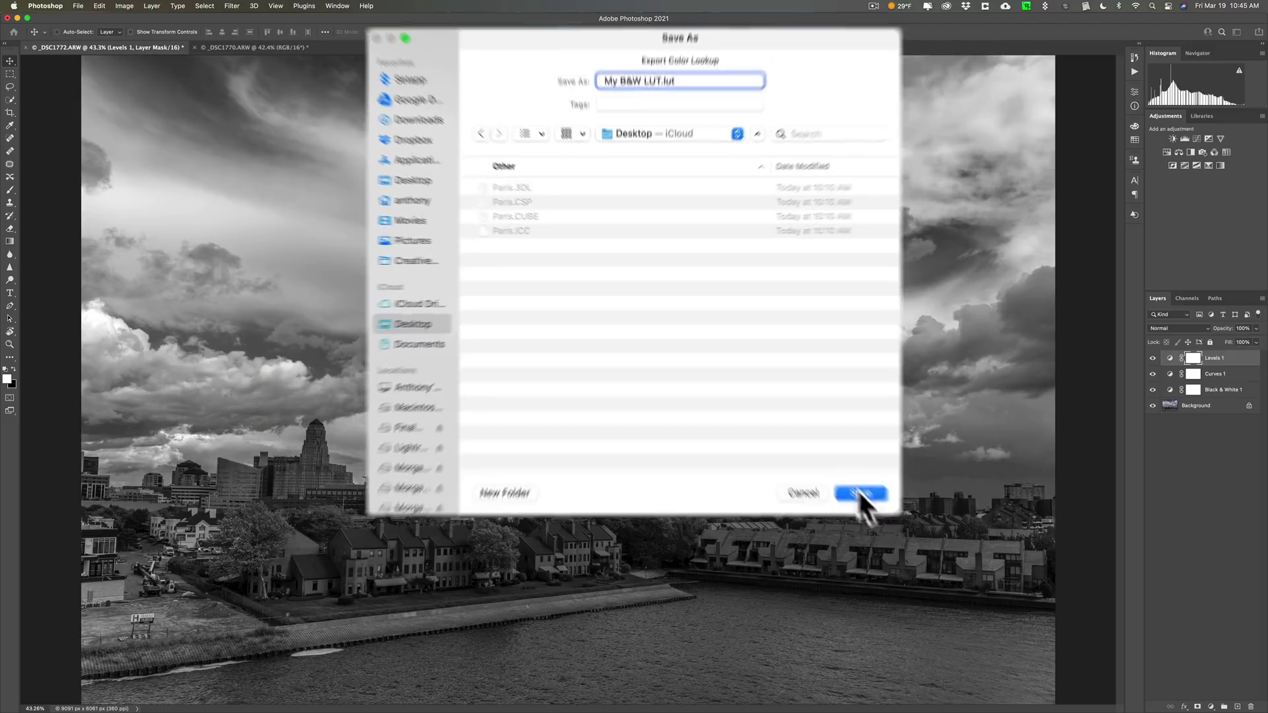
click(946, 642)
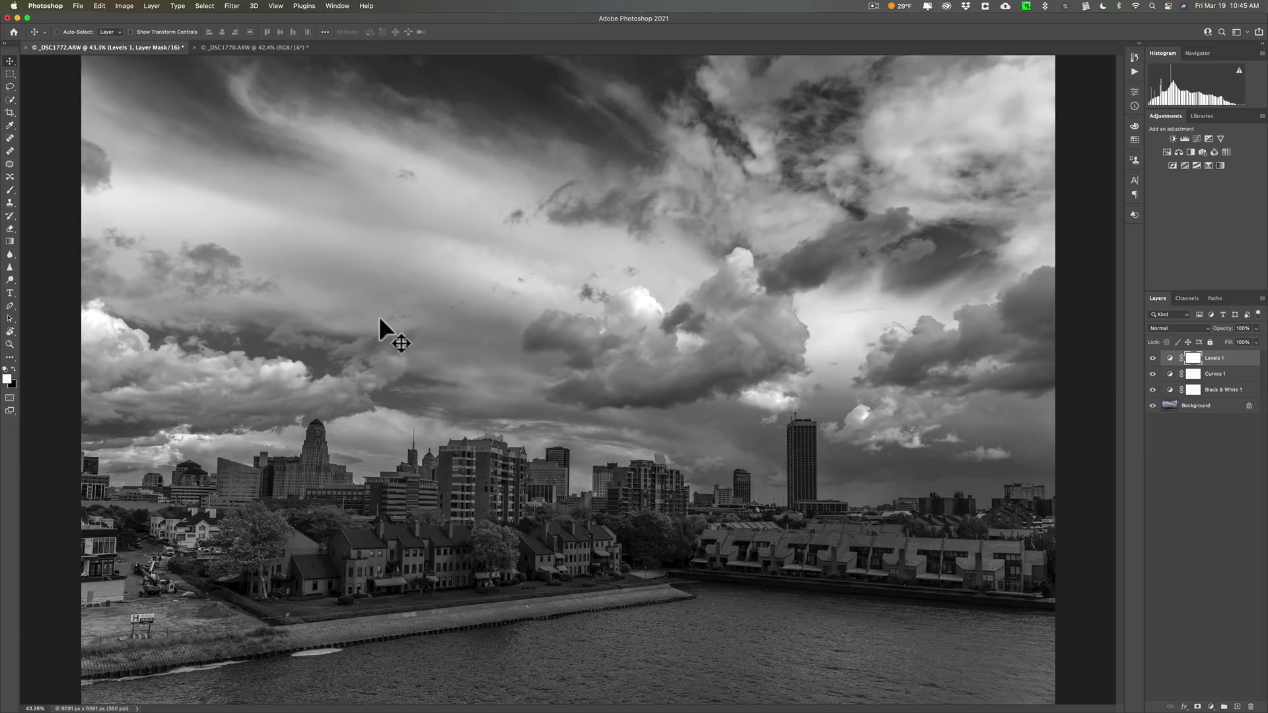
Delete the Levels 1, Curves and Black & White 1 adjustment layers.
click(1228, 362)
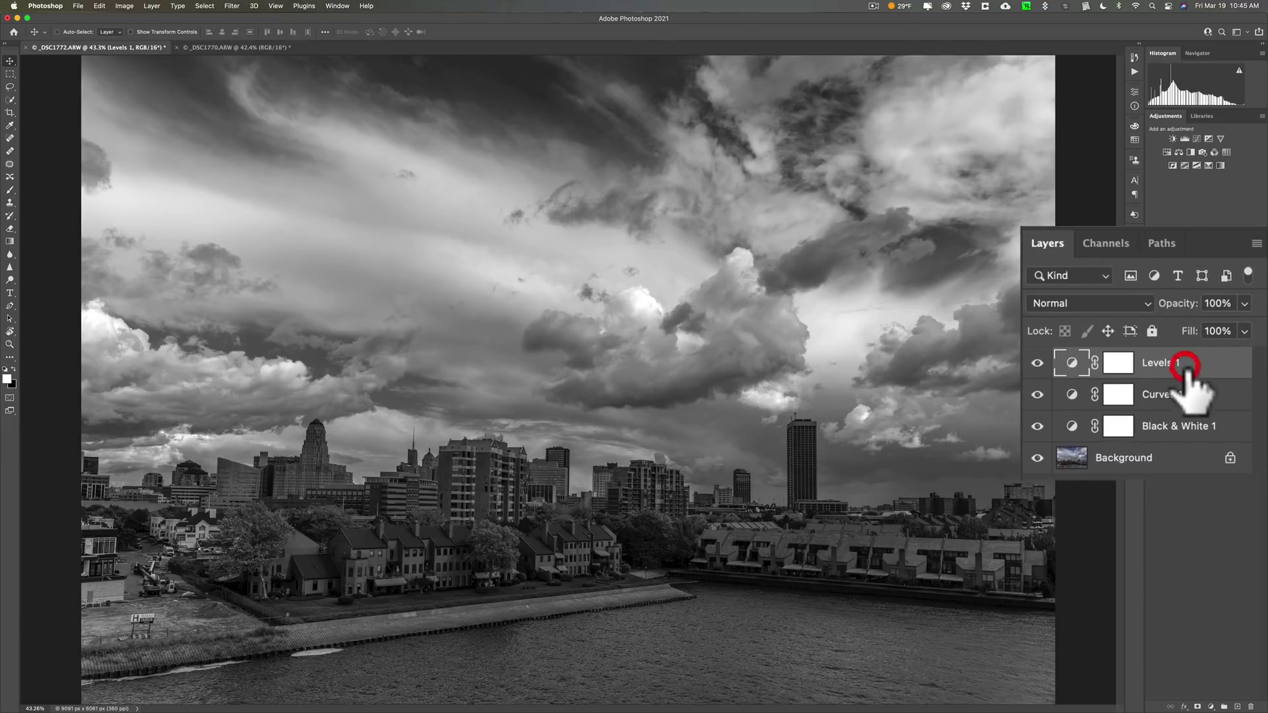
shift+click(1232, 426)
drag(1203, 382, 1250, 706)
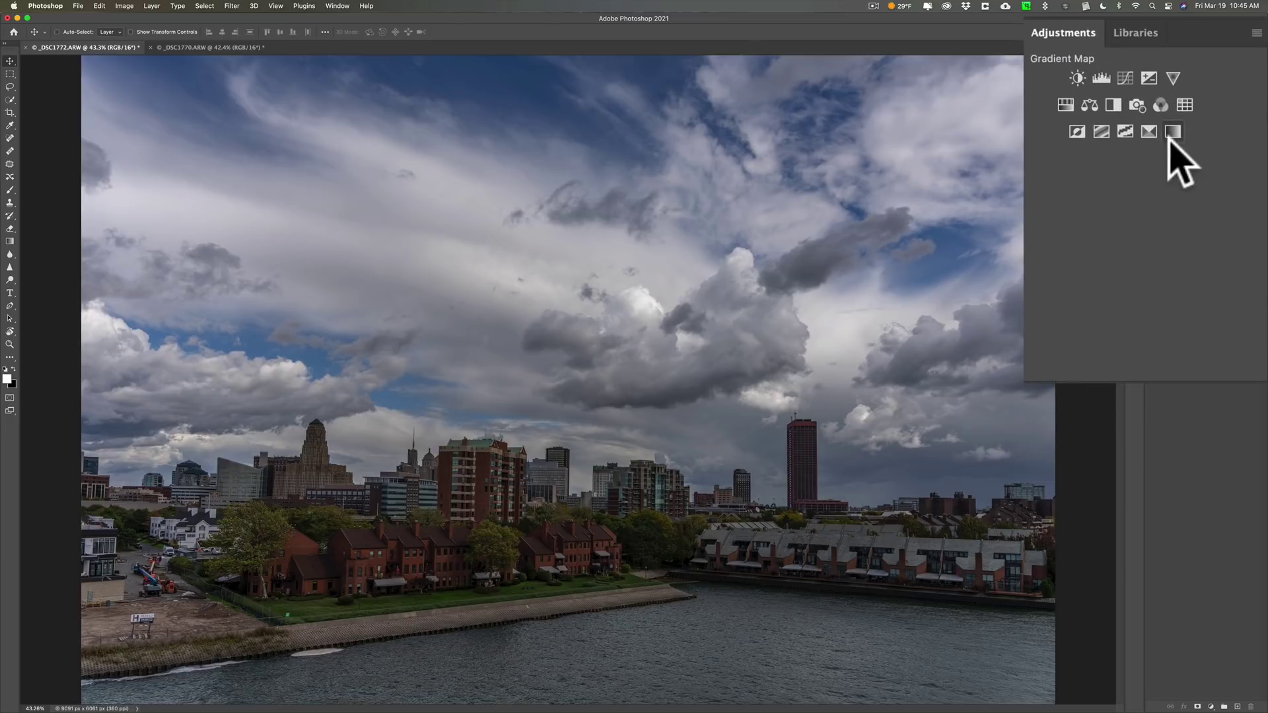
Add a Color Lookup layer loading My B&W LUT.CUBE as its 3D LUT.
click(1183, 104)
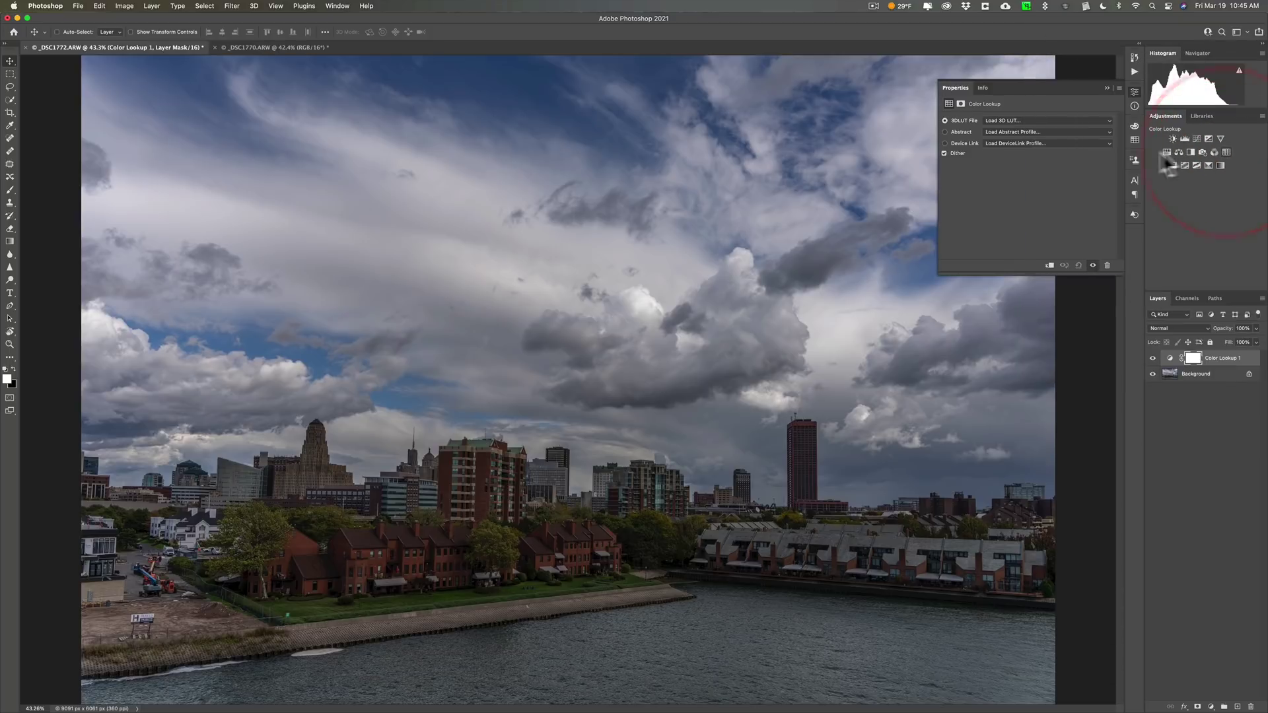
click(988, 90)
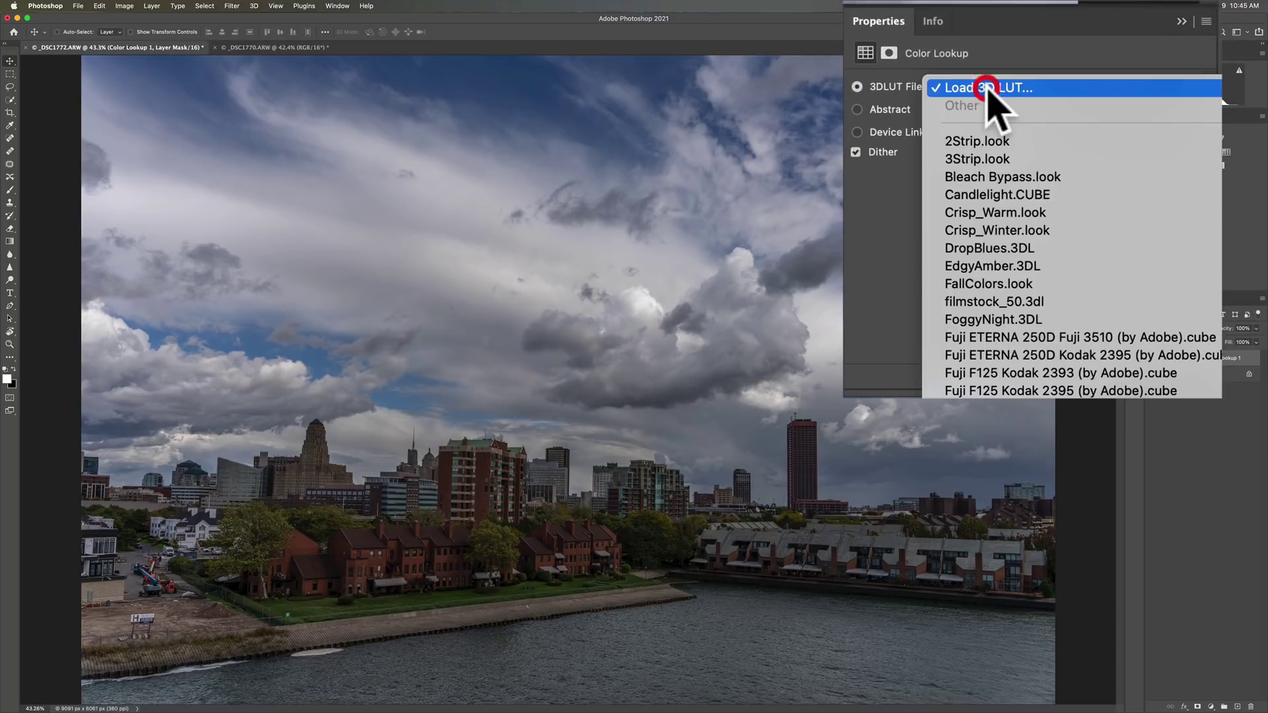
click(989, 88)
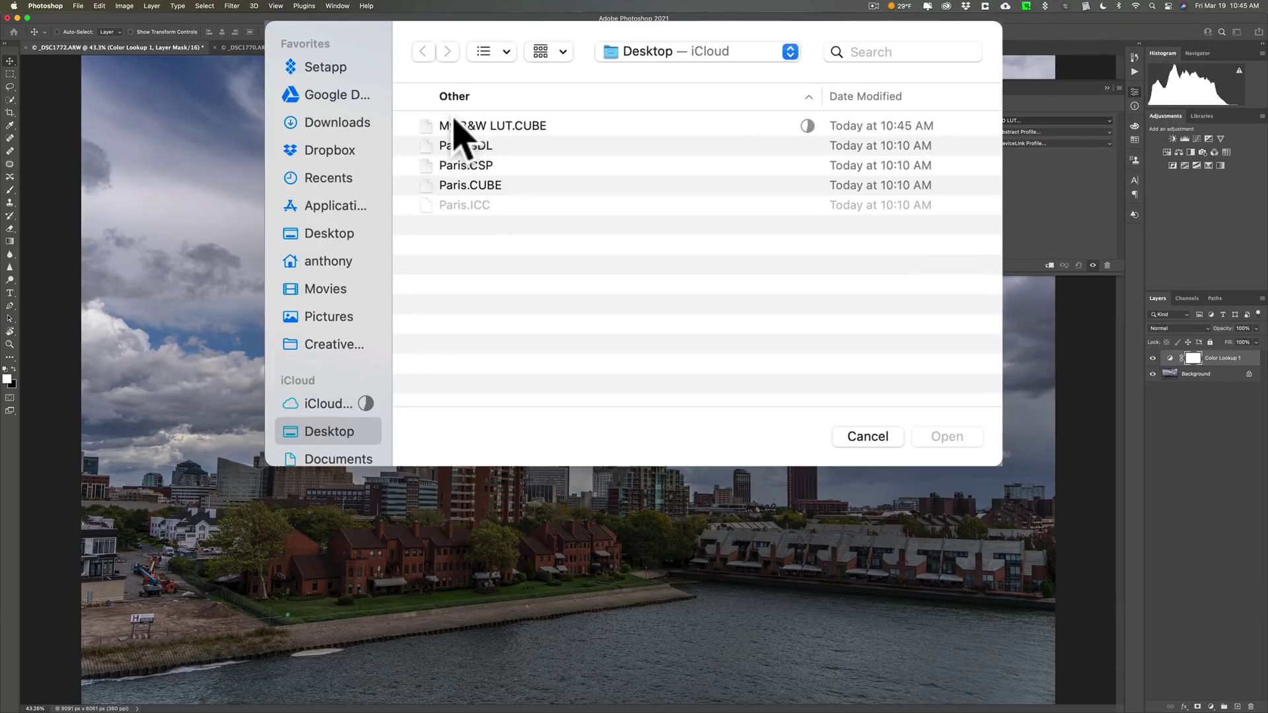
click(462, 127)
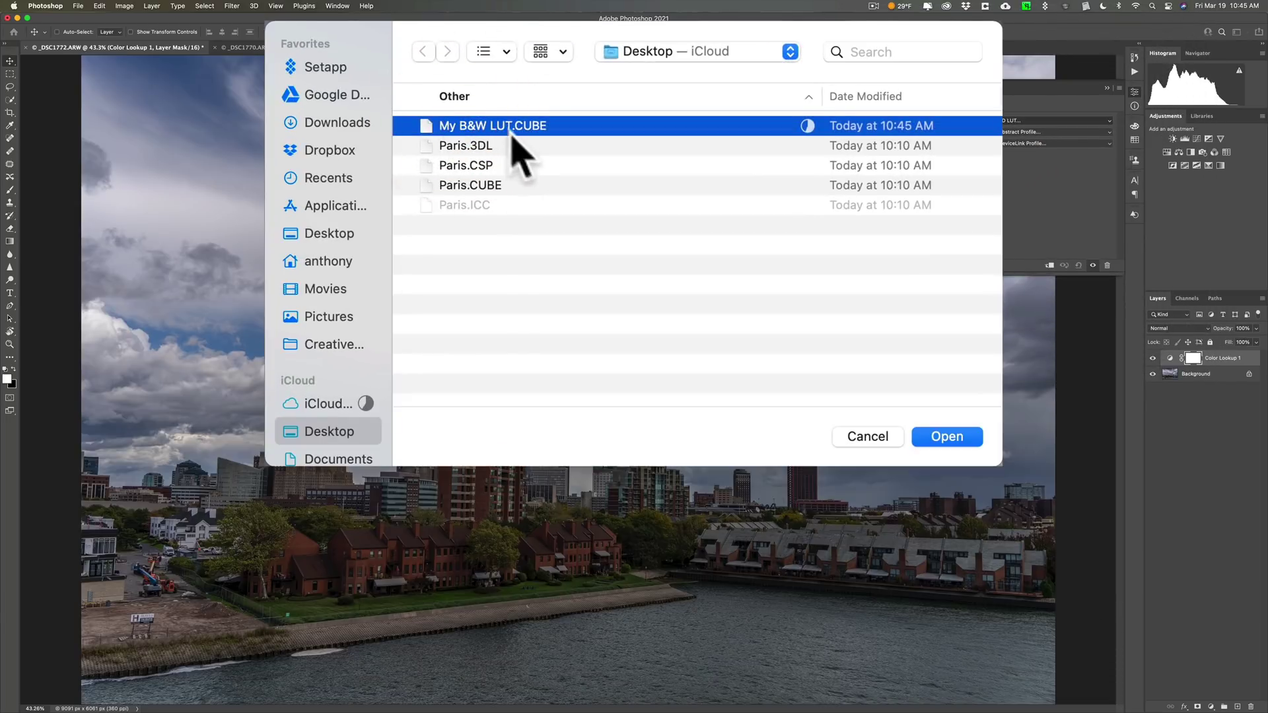
click(789, 340)
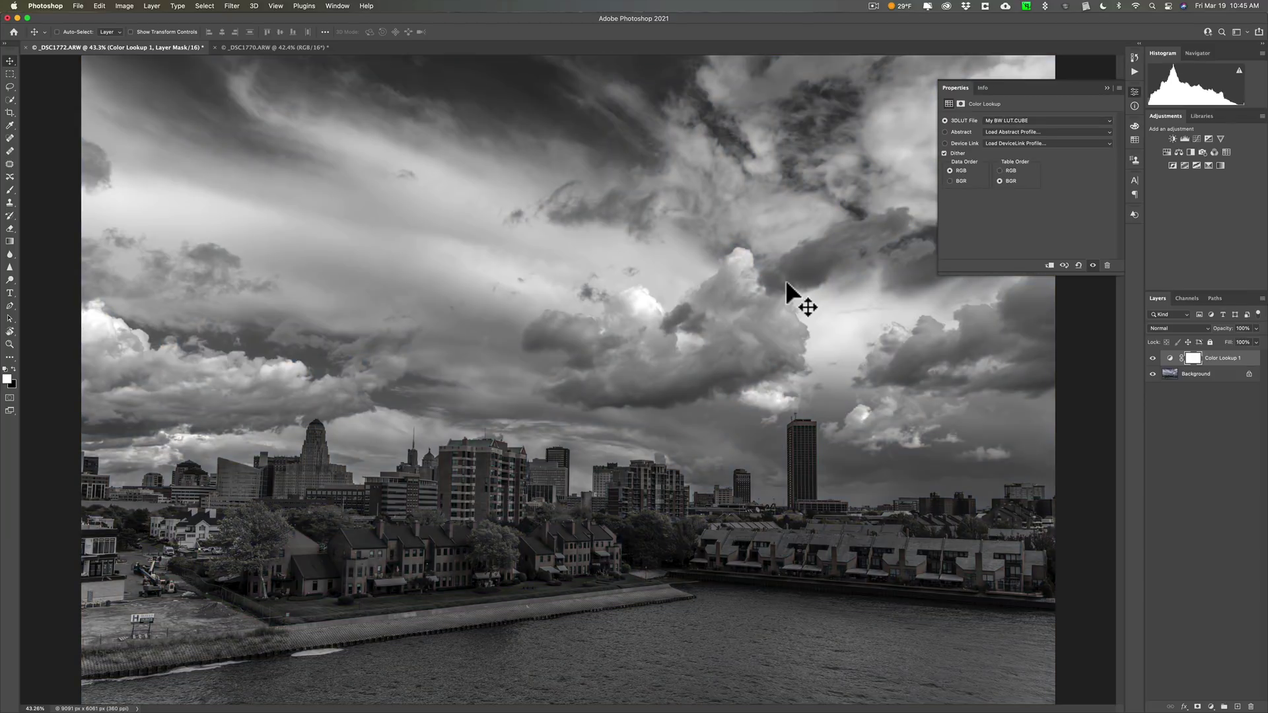
click(1105, 88)
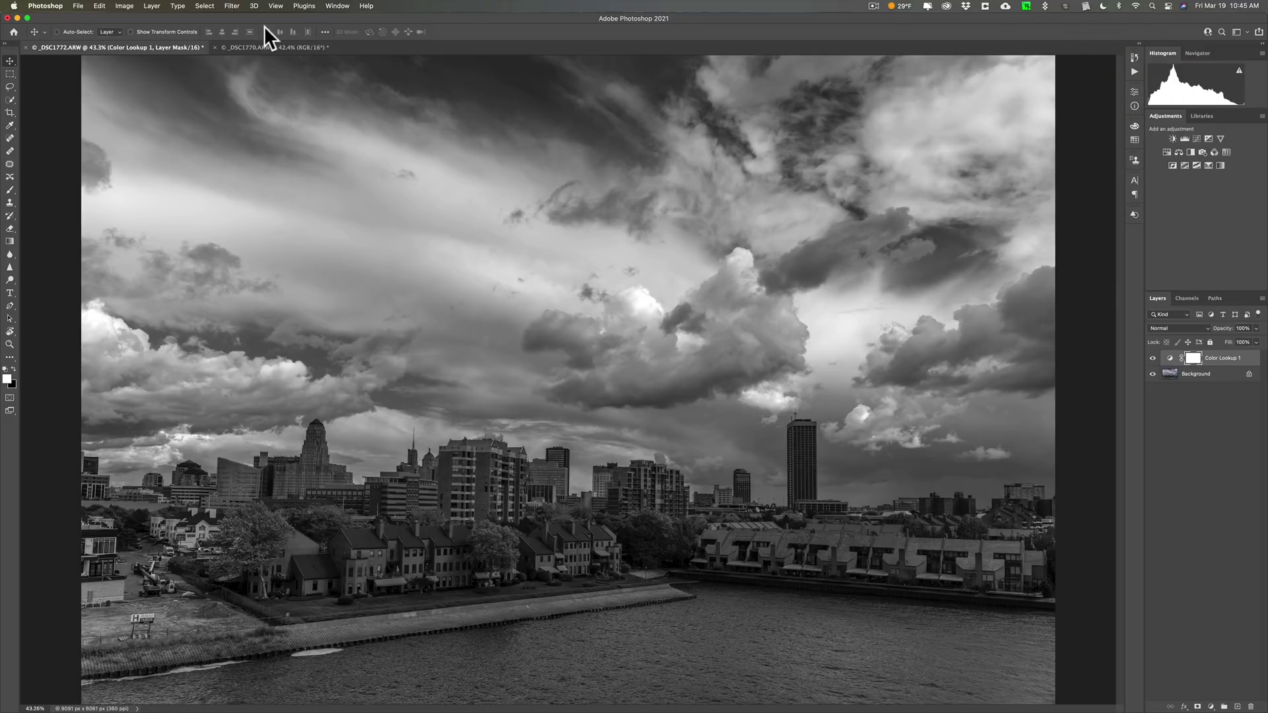
On the _DSC1770.ARW photo, add a Color Lookup layer loading My B&W LUT.CUBE.
click(260, 47)
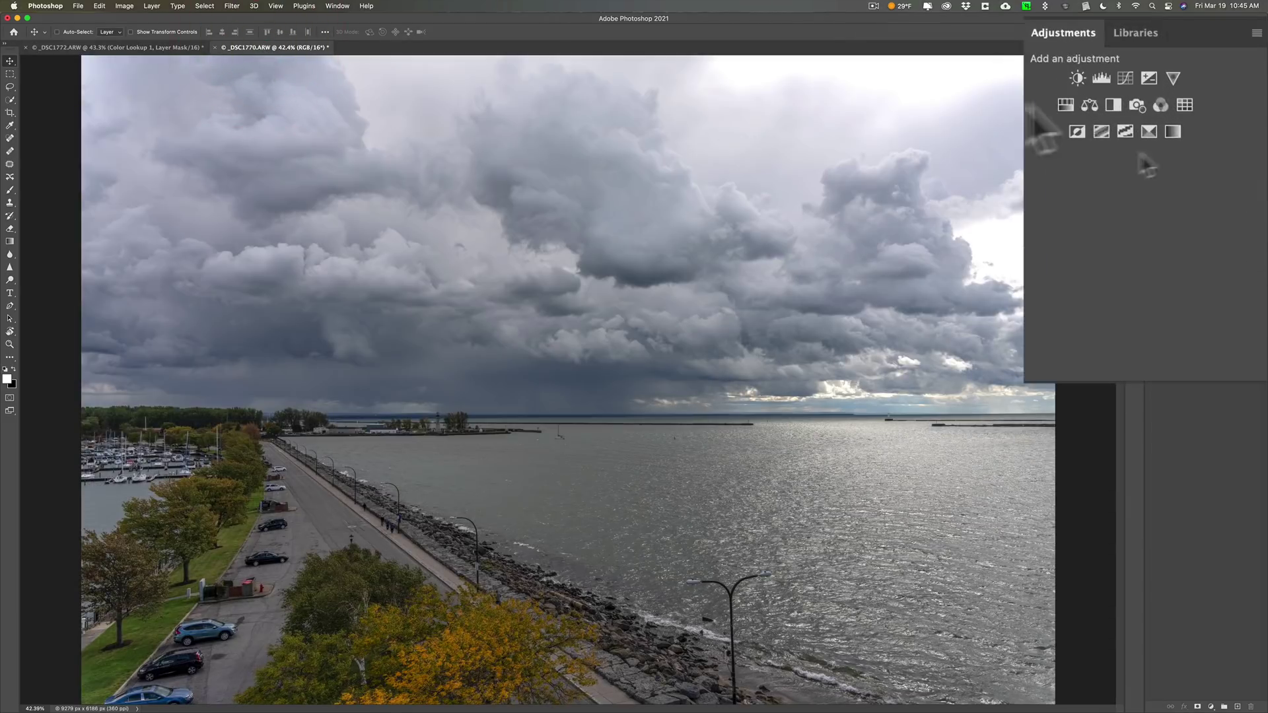
click(1185, 106)
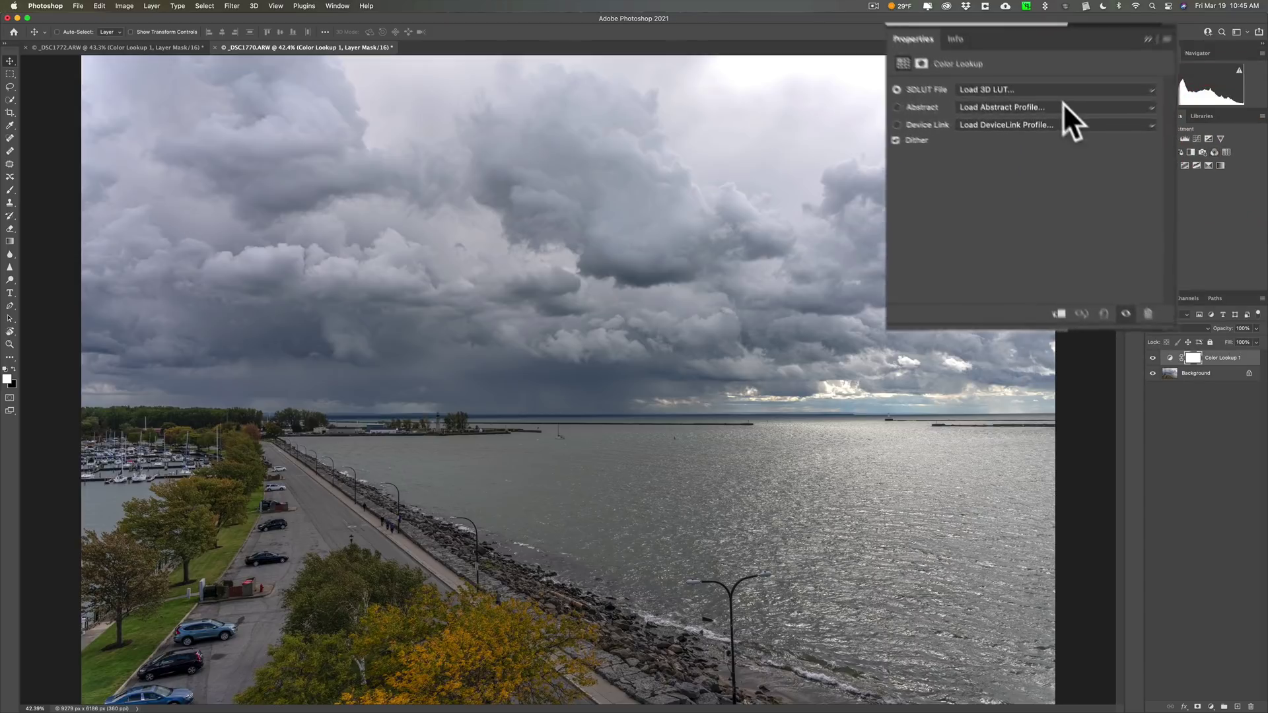
click(1046, 120)
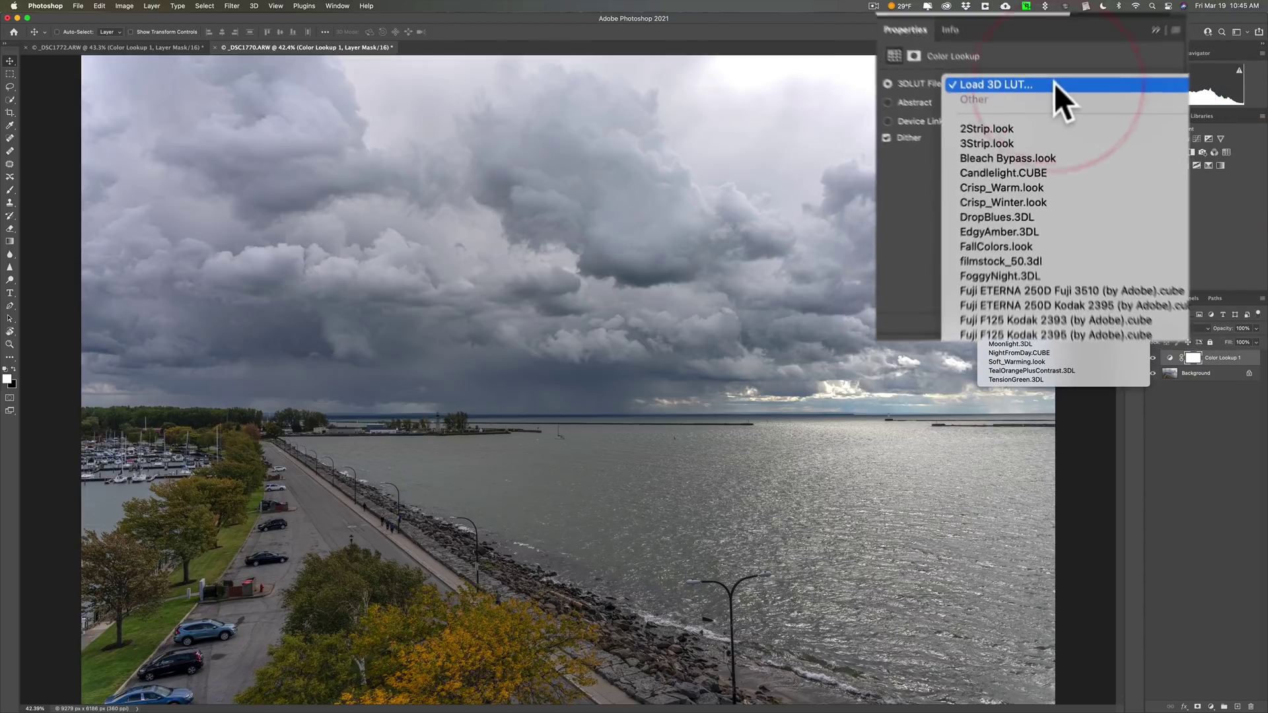
click(1047, 122)
click(565, 185)
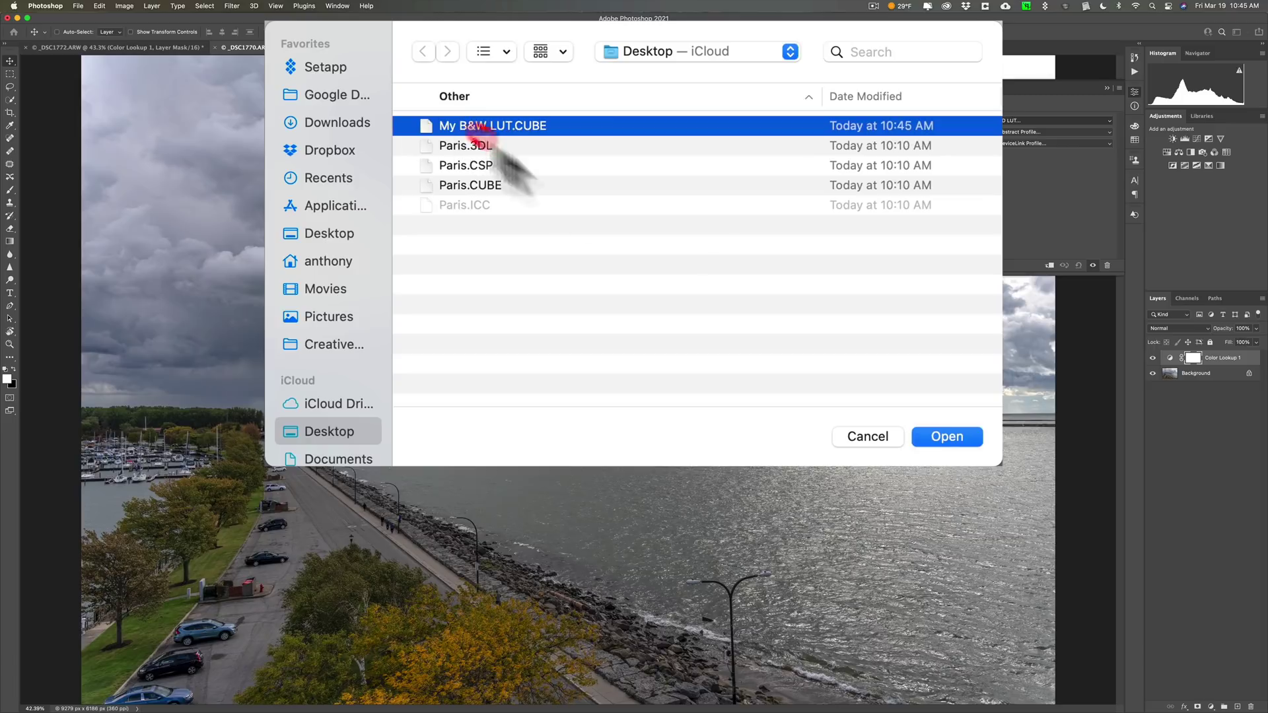
click(789, 340)
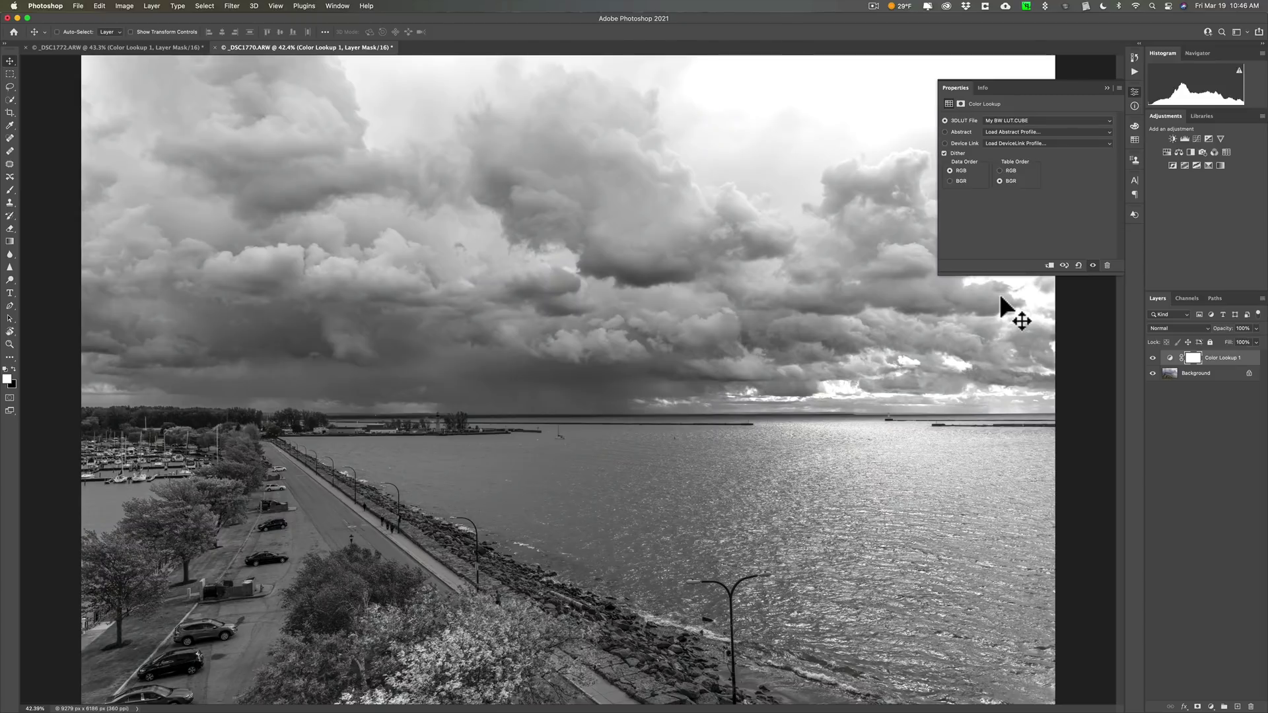
Collapse the floating Color Lookup Properties panel.
click(1103, 85)
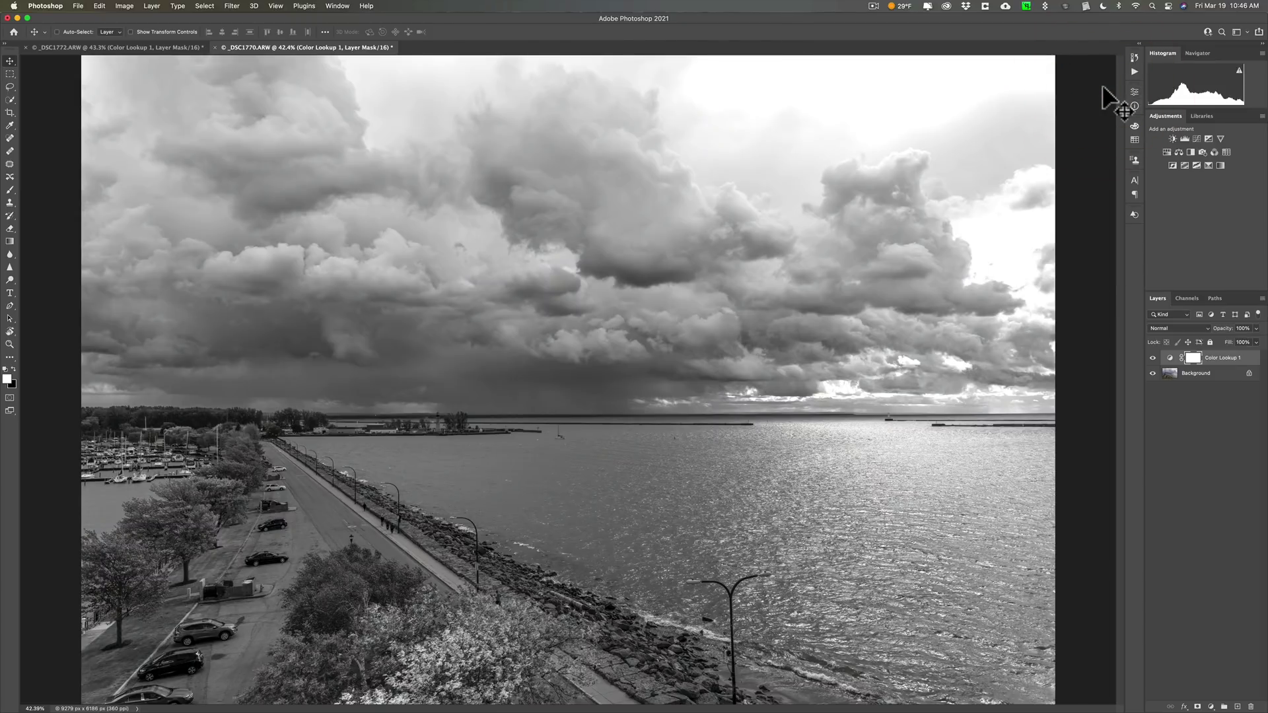